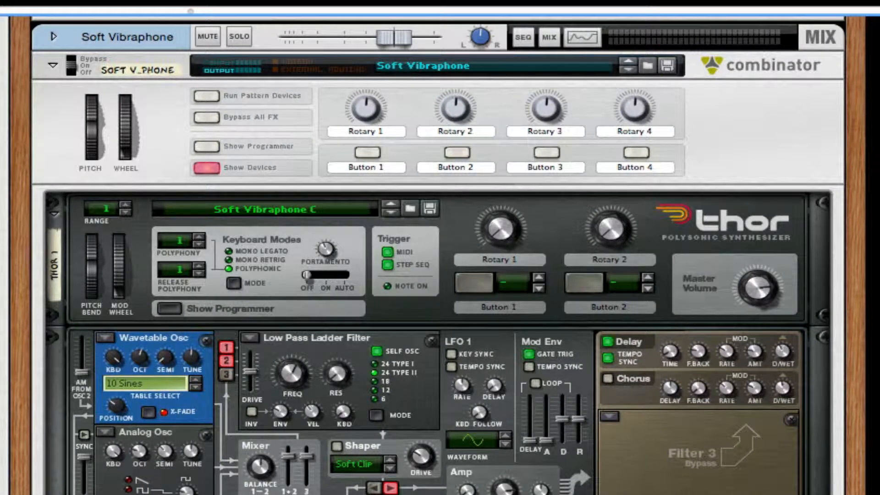
Examine the finished Soft Vibraphone Combinator, including its Thor settings and the effects chain below it.
scroll(759, 463, down, 15)
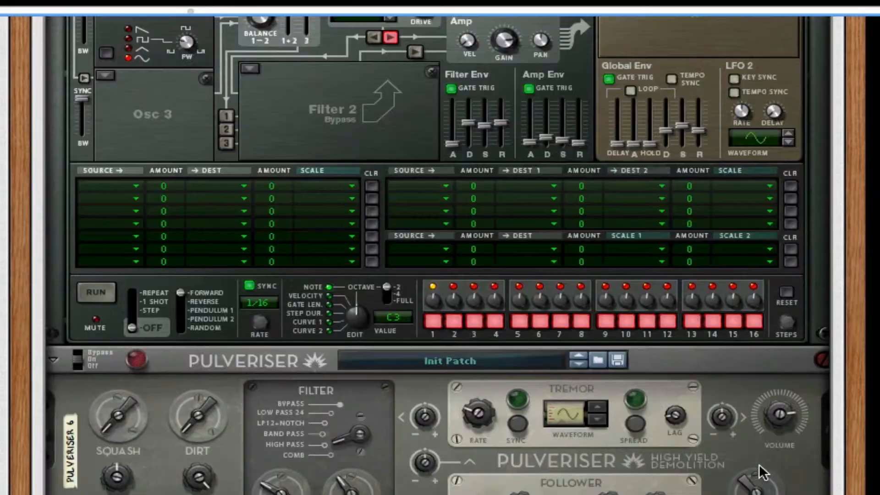
scroll(759, 464, down, 6)
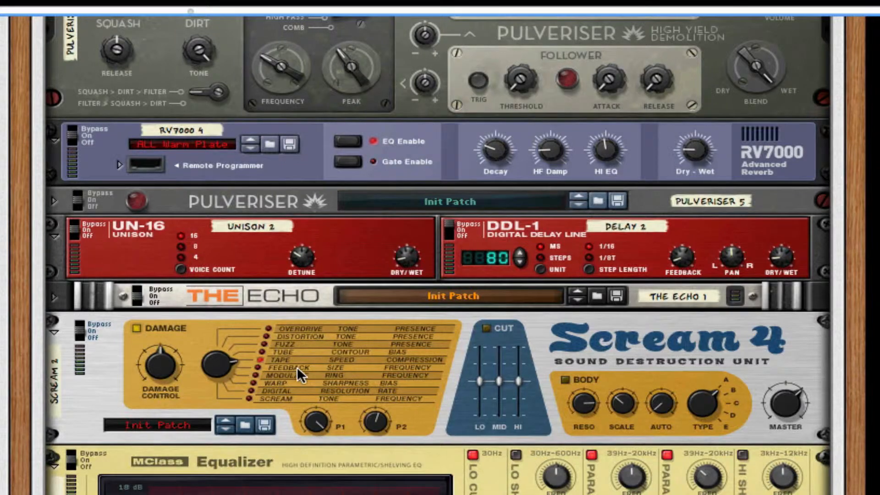
scroll(499, 375, up, 7)
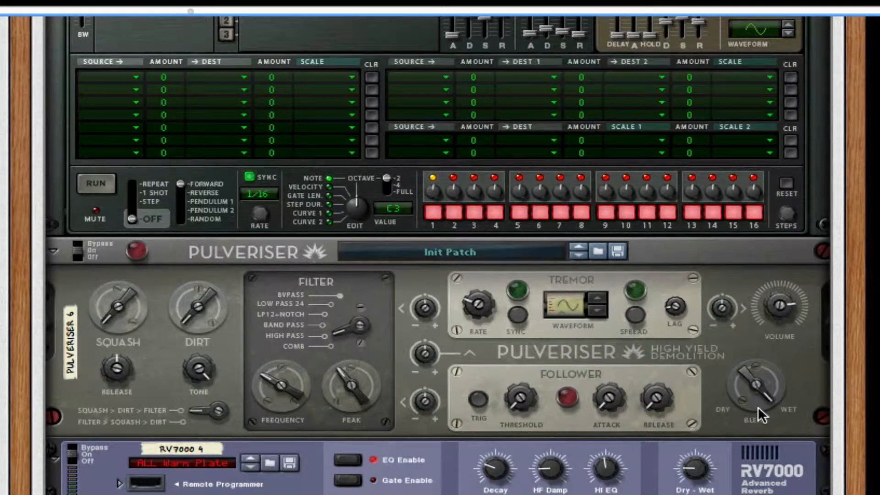
scroll(759, 408, up, 3)
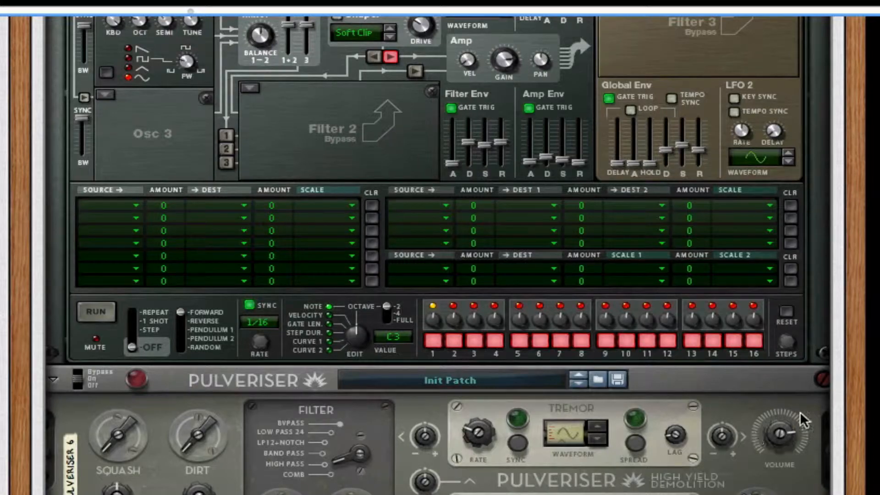
scroll(801, 414, up, 7)
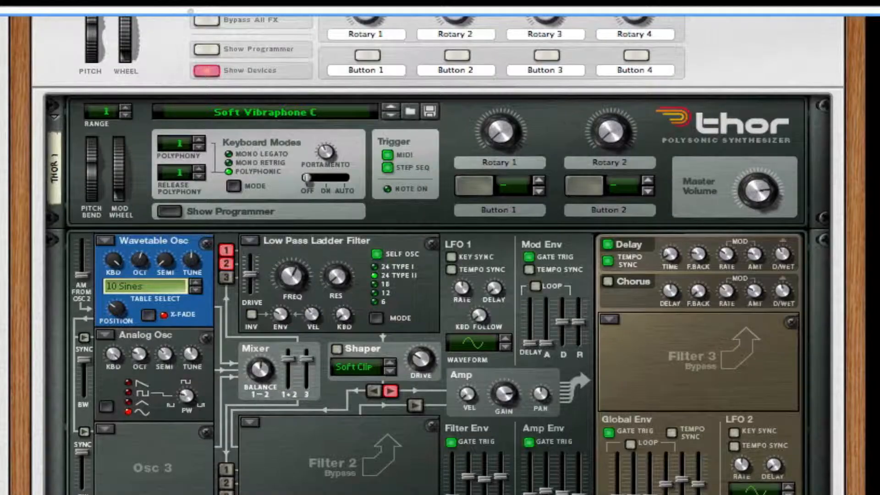
scroll(440, 248, down, 4)
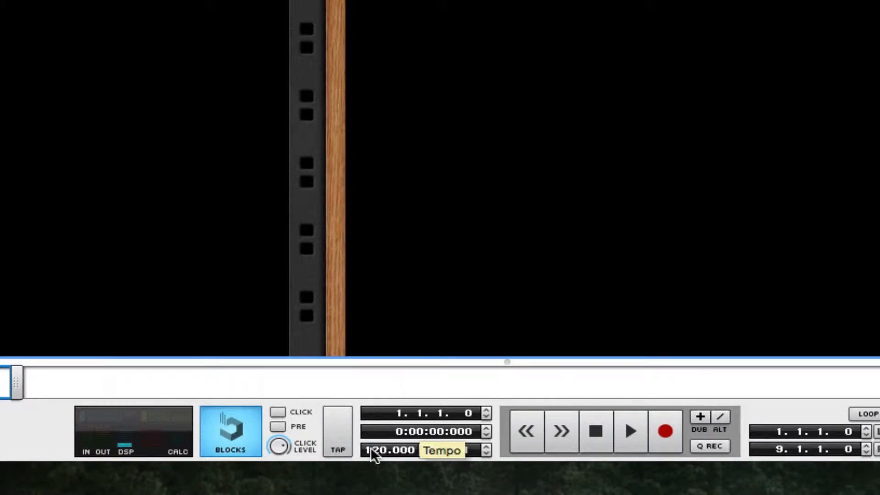
Set the song tempo to 127.
double_click(371, 447)
text(127)
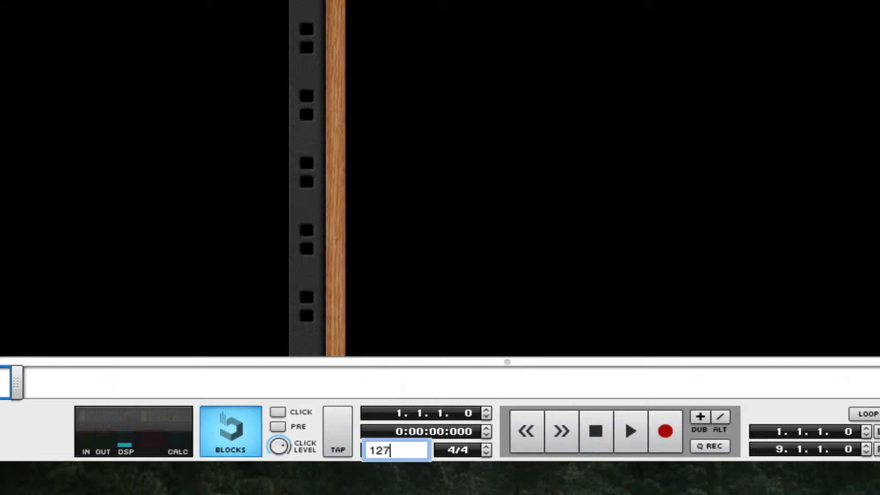
key(Return)
Create an empty Combinator in the rack below the master section.
right_click(481, 98)
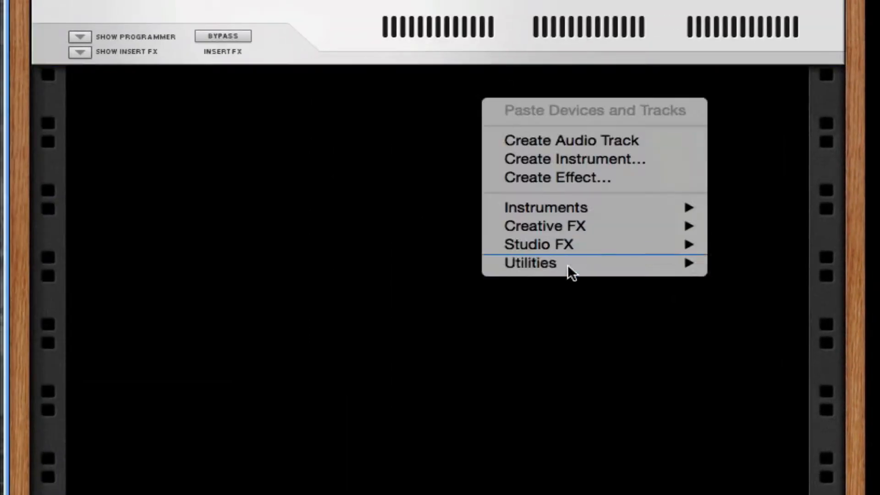
mouse_move(586, 264)
click(729, 265)
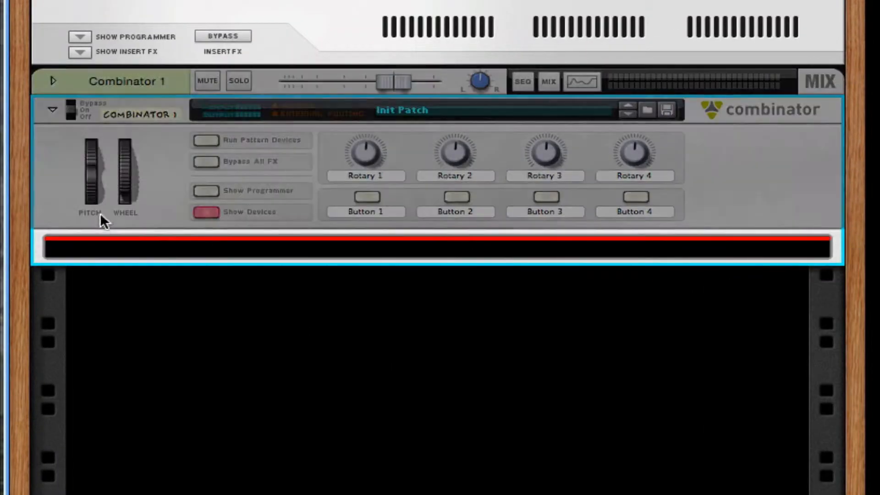
Add a Thor synthesizer inside the Combinator and show its programmer.
right_click(174, 247)
mouse_move(389, 433)
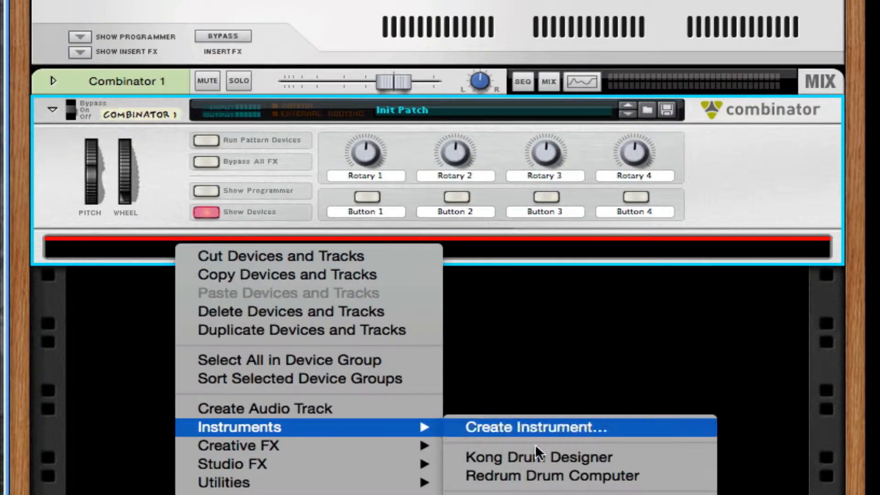
click(541, 494)
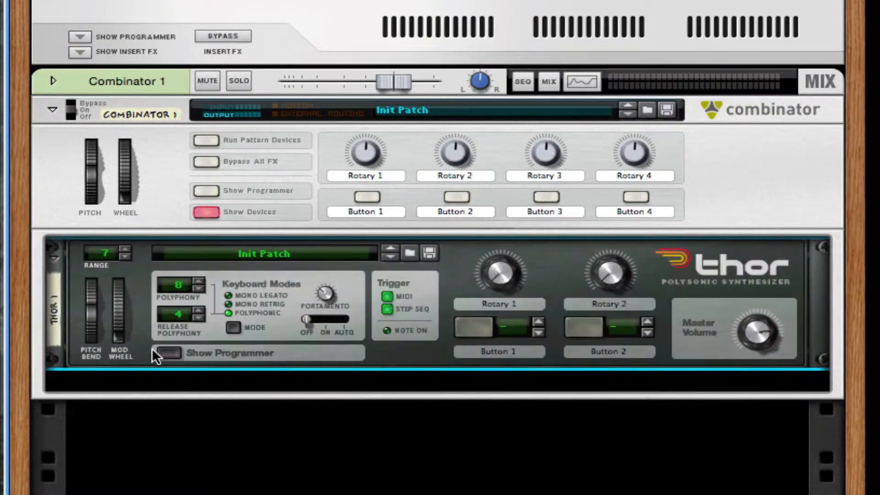
click(169, 353)
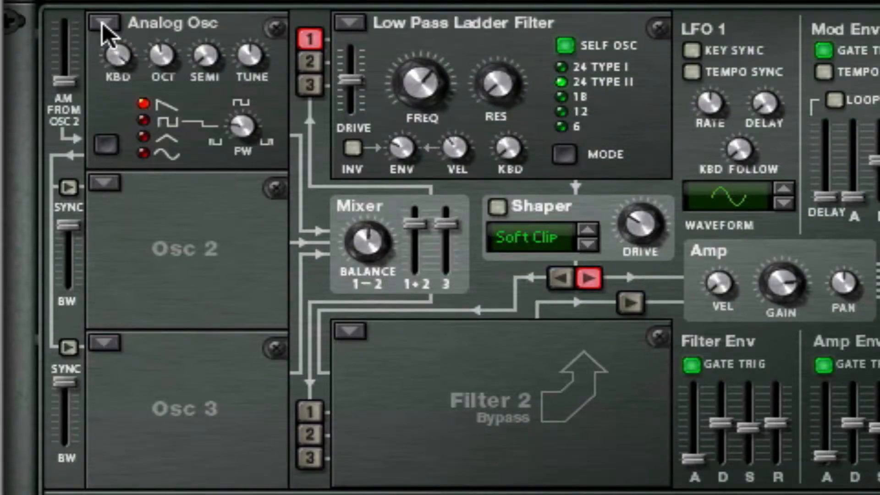
Change Thor's oscillator 1 to Wavetable with the 10 Sines table and raise its octave.
click(103, 21)
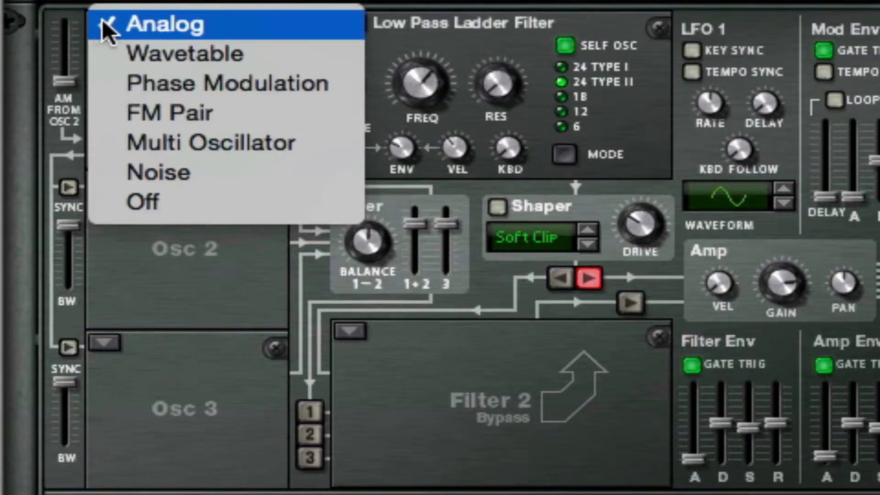
click(119, 44)
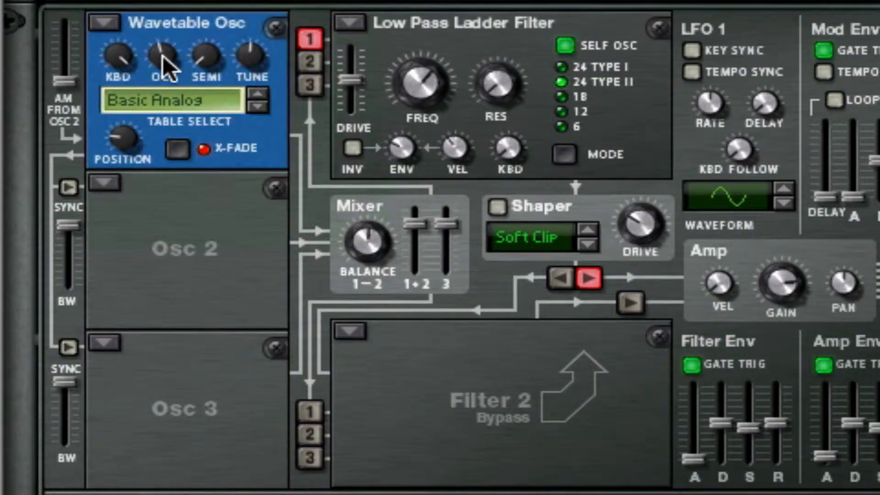
click(167, 90)
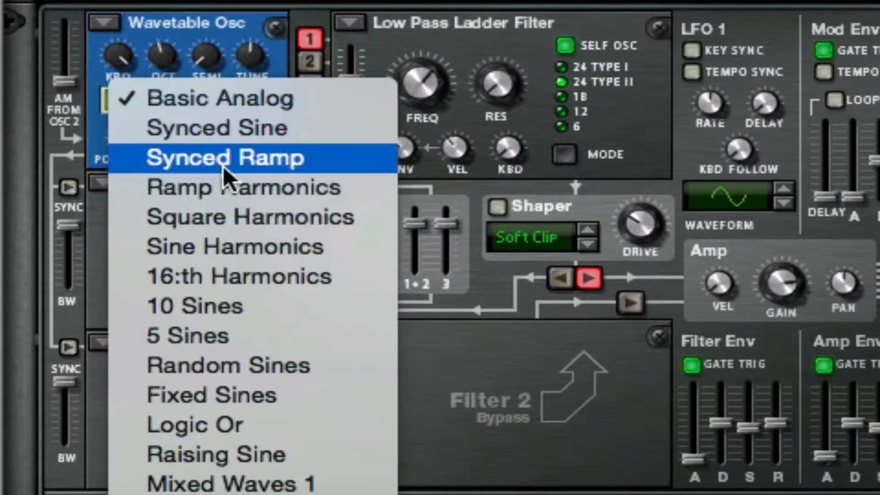
click(247, 307)
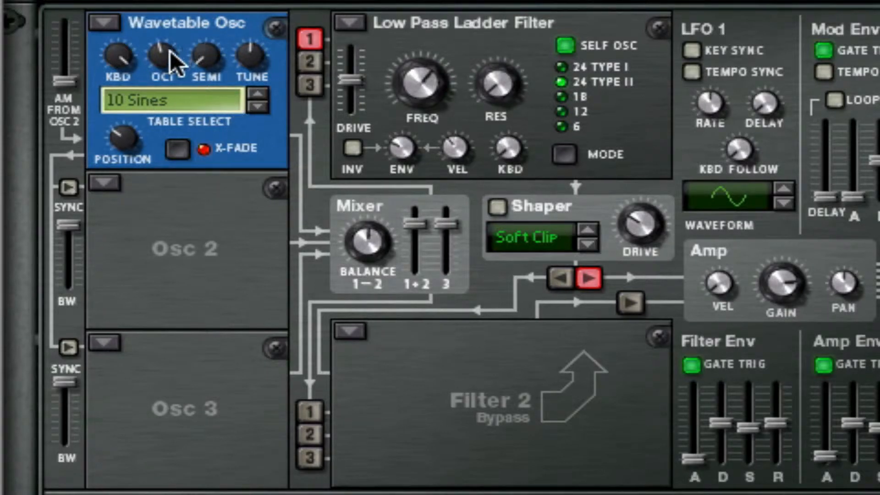
mouse_move(170, 50)
mouse_down()
mouse_move(172, 20)
mouse_move(174, 45)
mouse_up()
Set oscillator 2 to Analog with a sine wave, lower its octave and route it into Filter 1.
click(103, 182)
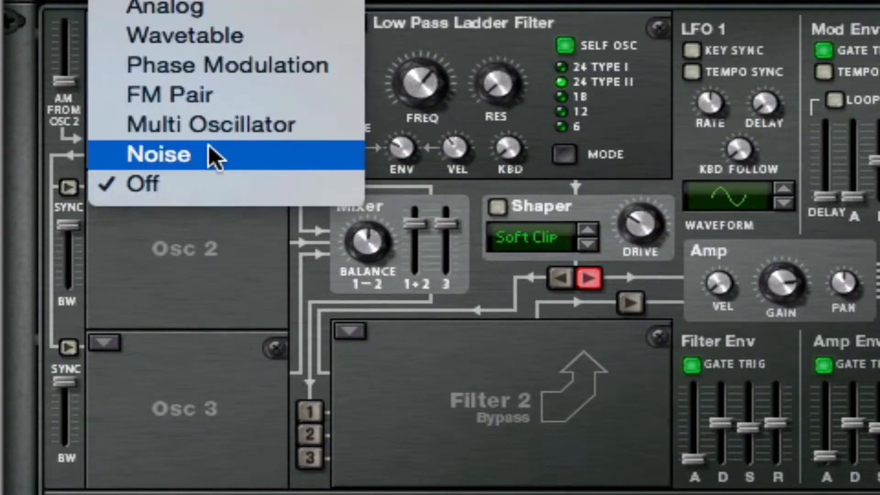
click(260, 4)
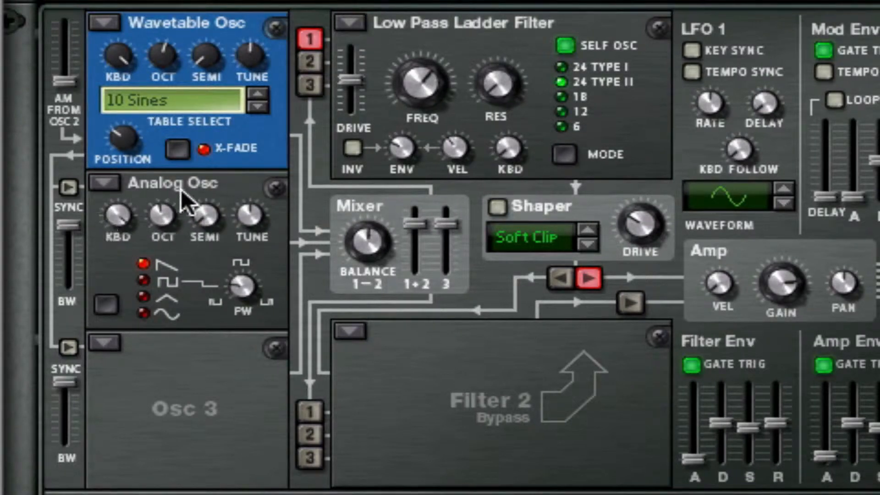
click(143, 316)
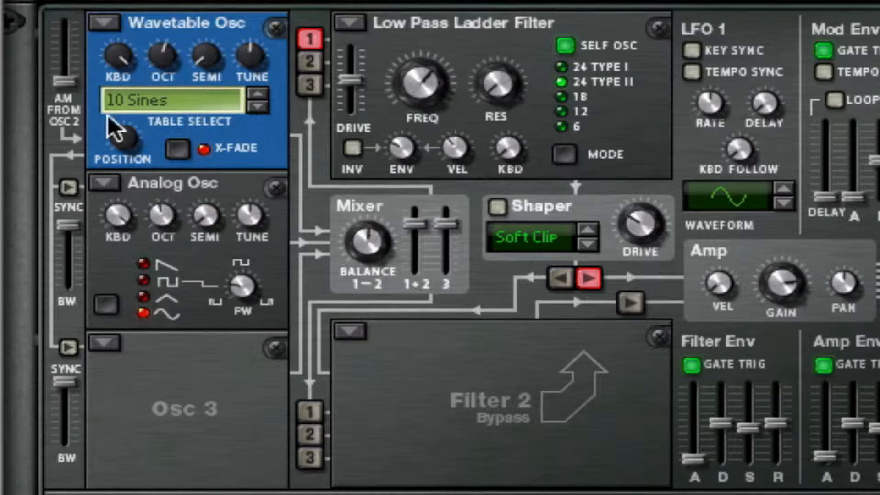
drag(154, 225, 157, 259)
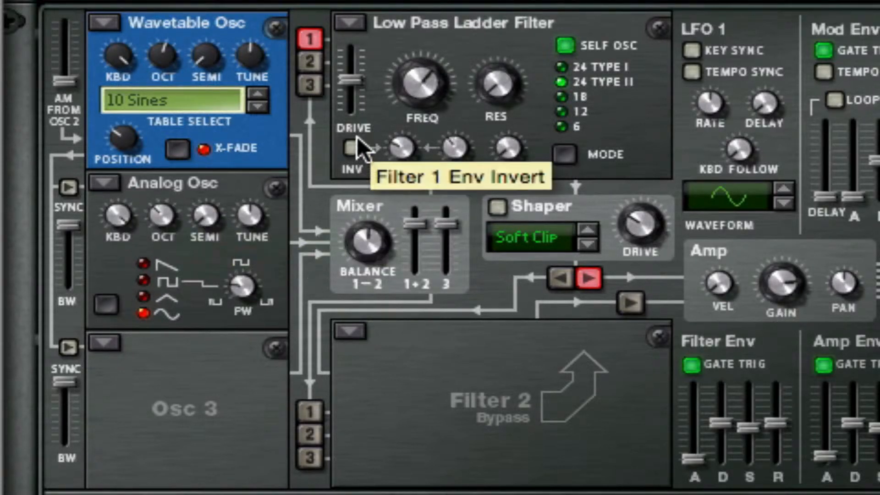
click(306, 61)
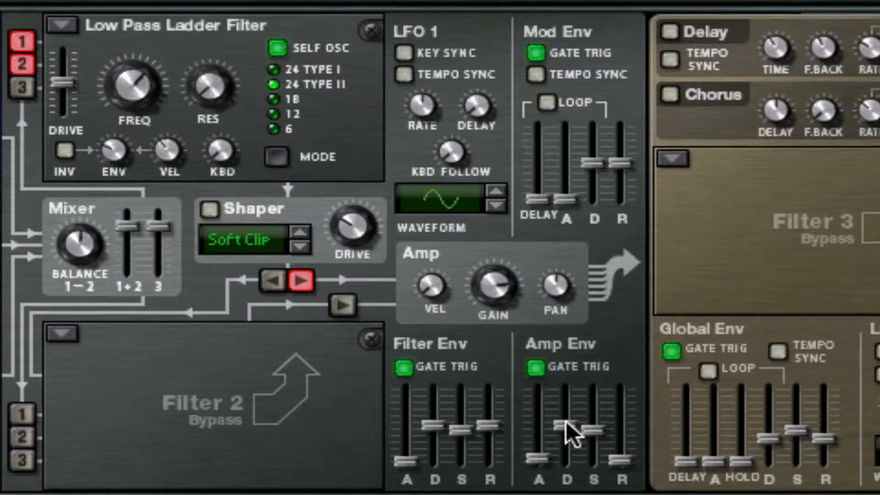
Shorten the Amp Env decay and bring its sustain down to the minimum.
drag(565, 429, 566, 454)
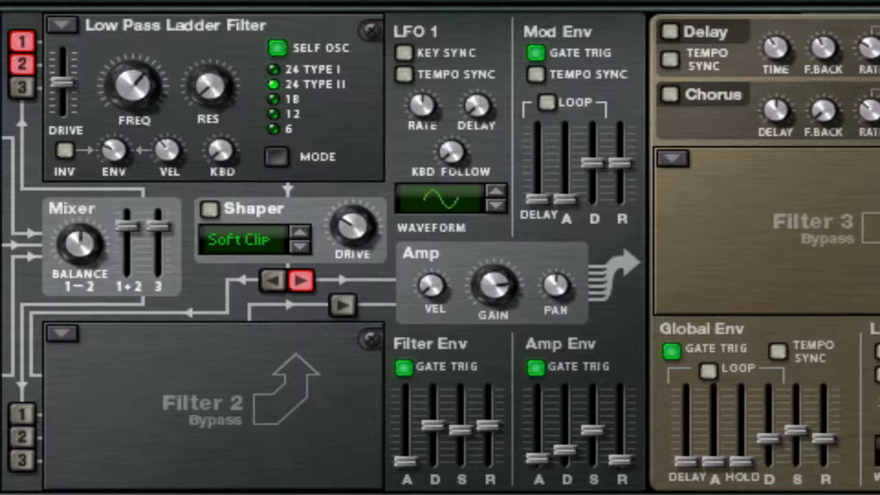
drag(593, 430, 593, 460)
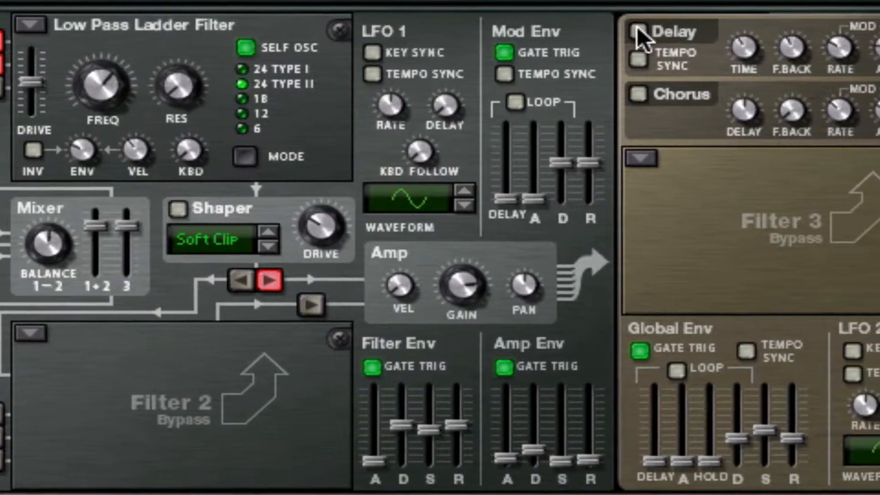
Turn on Thor's Delay with tempo sync and adjust its time, feedback and dry/wet balance.
click(670, 32)
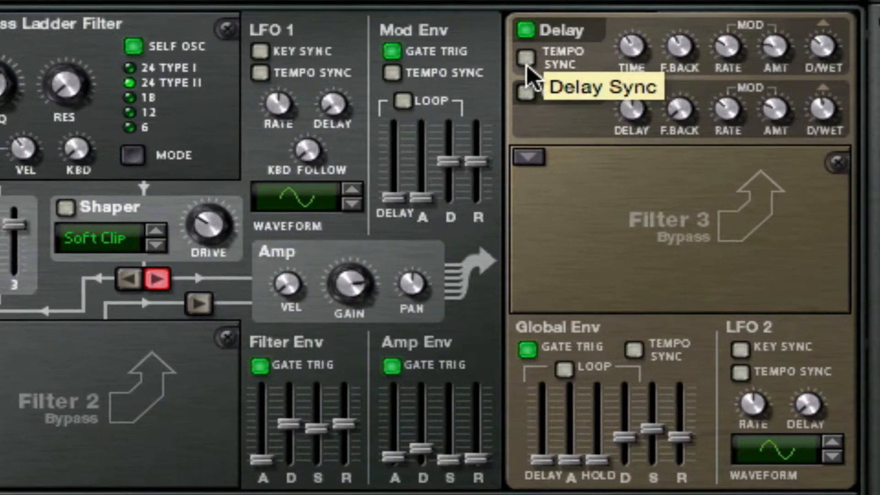
click(526, 62)
drag(633, 69, 664, 247)
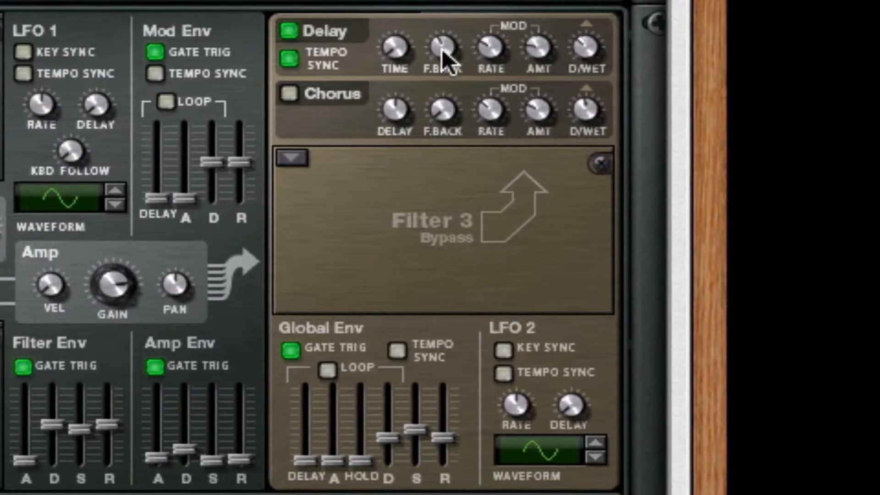
drag(442, 49, 444, 154)
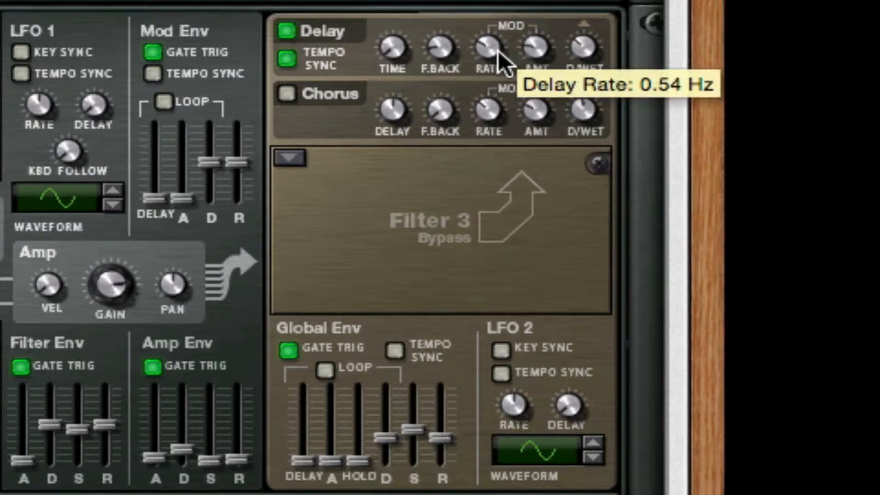
mouse_move(543, 49)
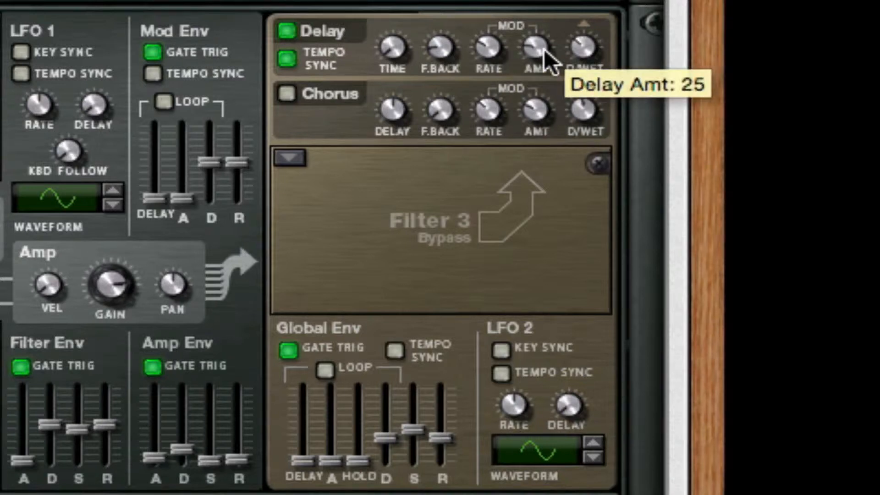
drag(593, 48, 595, 2)
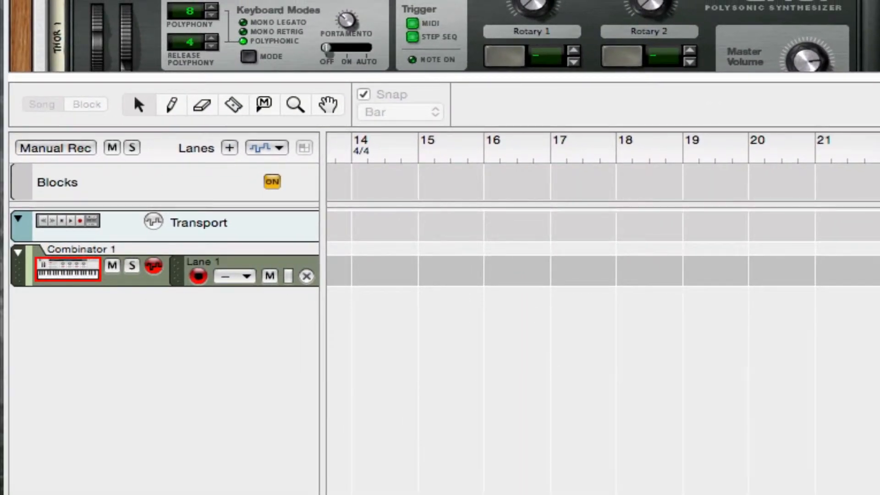
Paste the copied four-bar note clip twice in a row on the Combinator 1 lane, starting at bar 1.
click(420, 150)
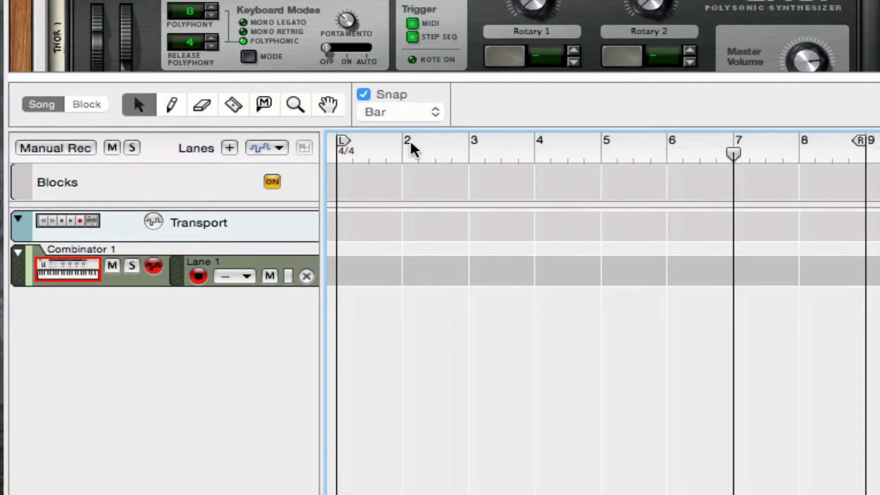
click(342, 151)
key(super+v)
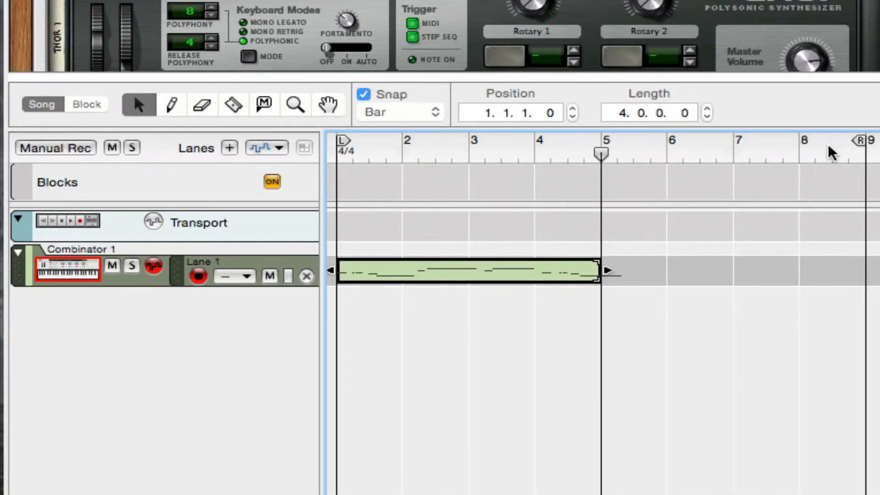
key(super+v)
Add a Pulveriser effect below Thor inside the Combinator and change its filter mode.
drag(848, 75, 849, 493)
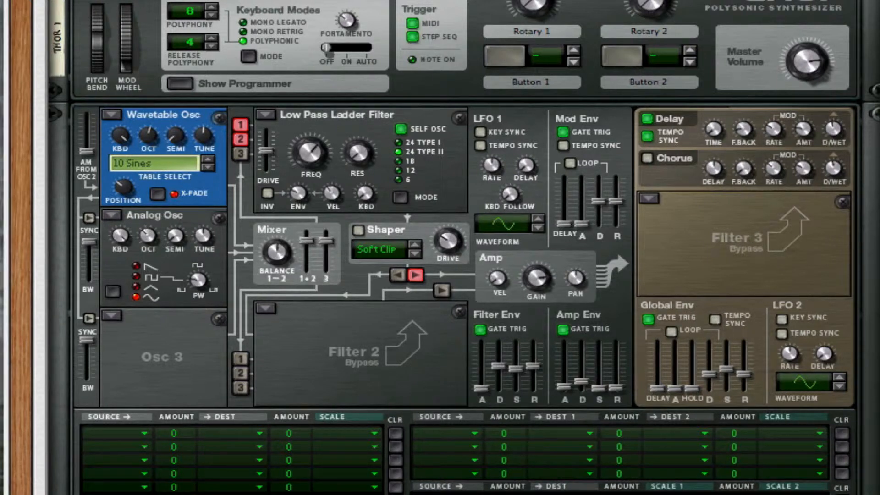
scroll(759, 105, down, 5)
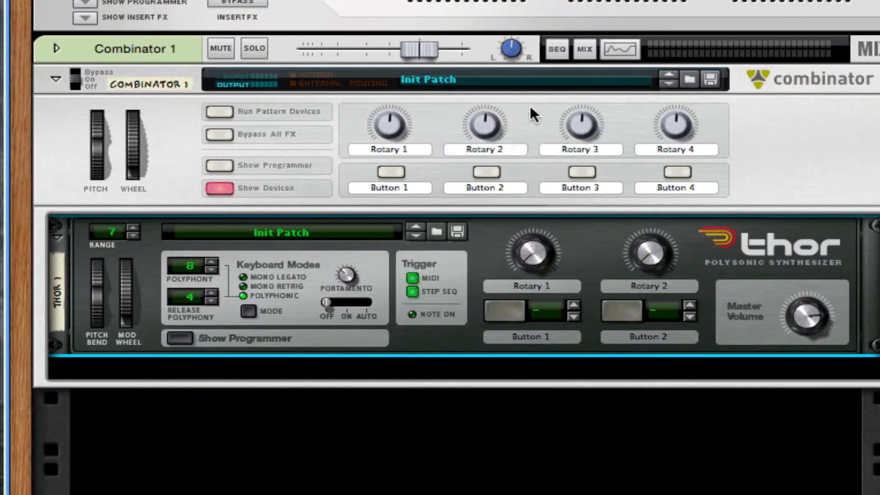
right_click(733, 240)
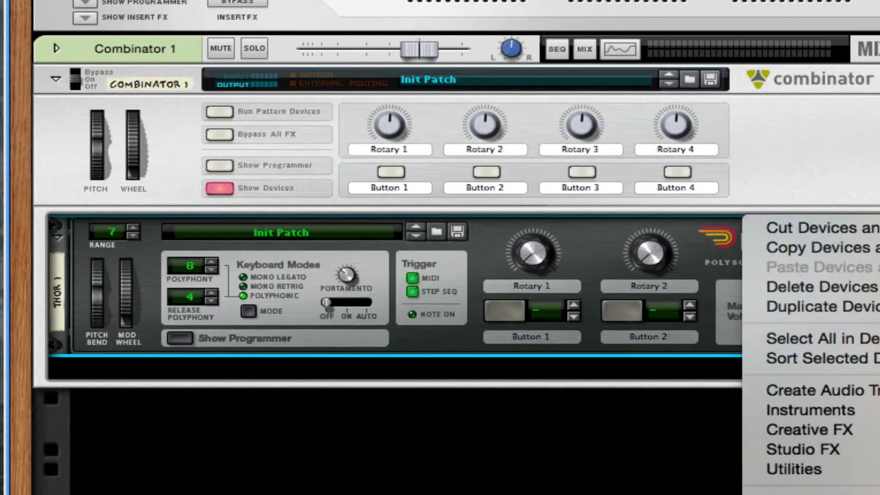
click(664, 283)
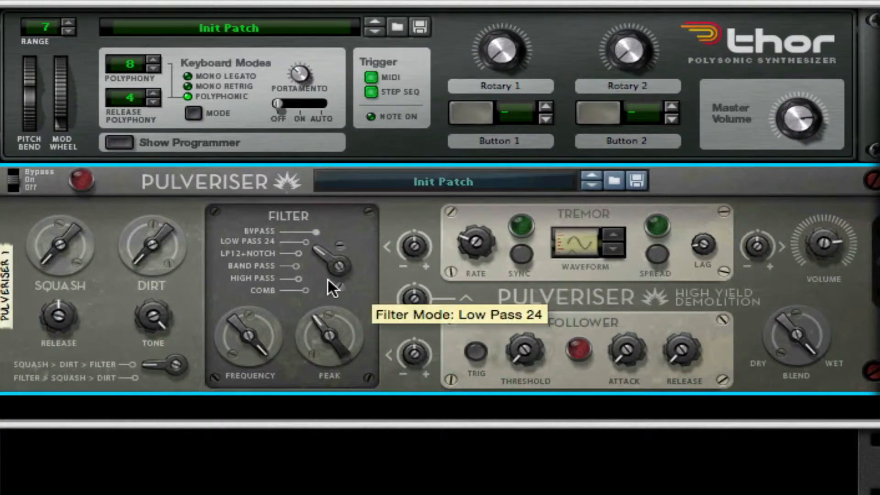
drag(310, 252, 280, 357)
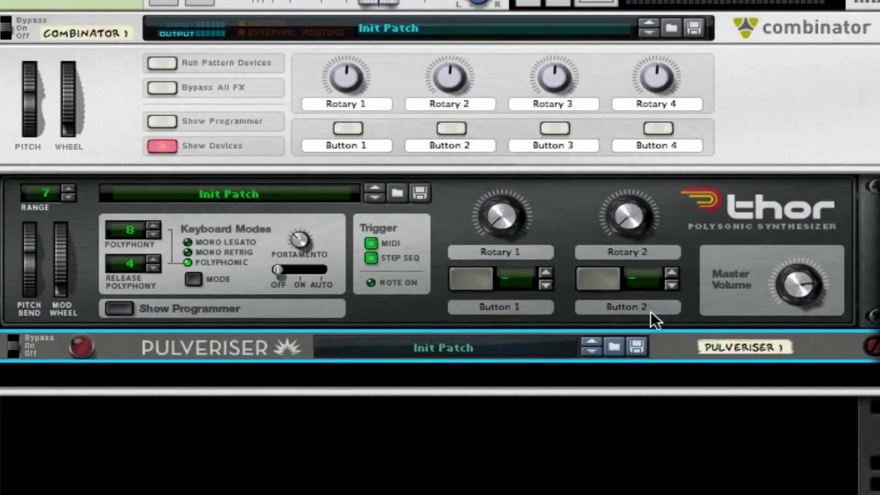
Add an RV7000 reverb below the Pulveriser and load the ALL Warm Plate.rv7 patch from the factory bank.
right_click(703, 346)
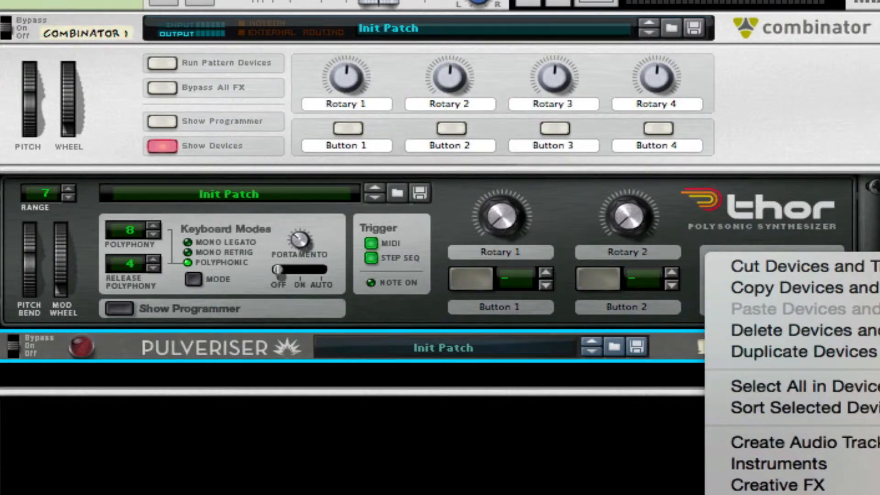
click(778, 484)
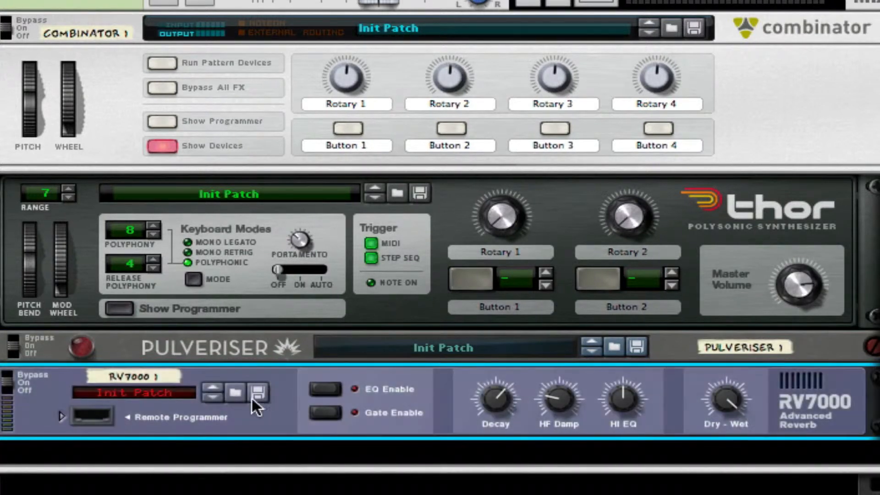
click(228, 394)
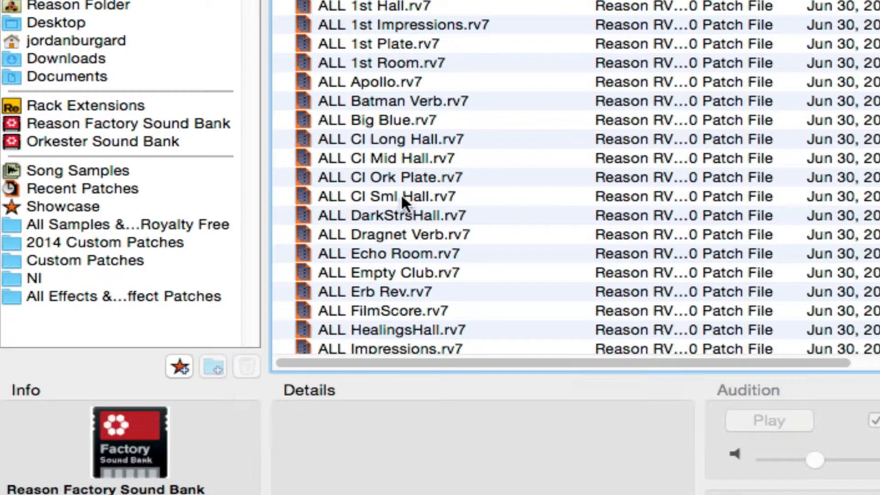
scroll(402, 197, down, 5)
scroll(398, 204, down, 5)
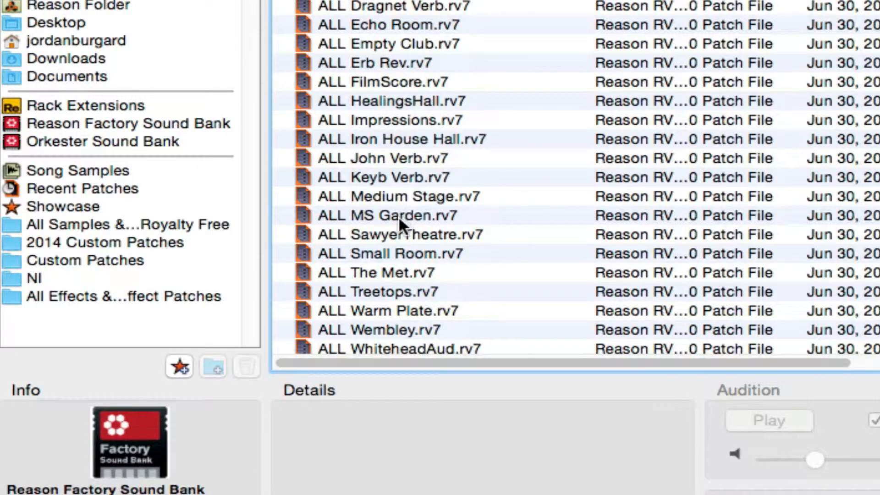
scroll(411, 193, down, 2)
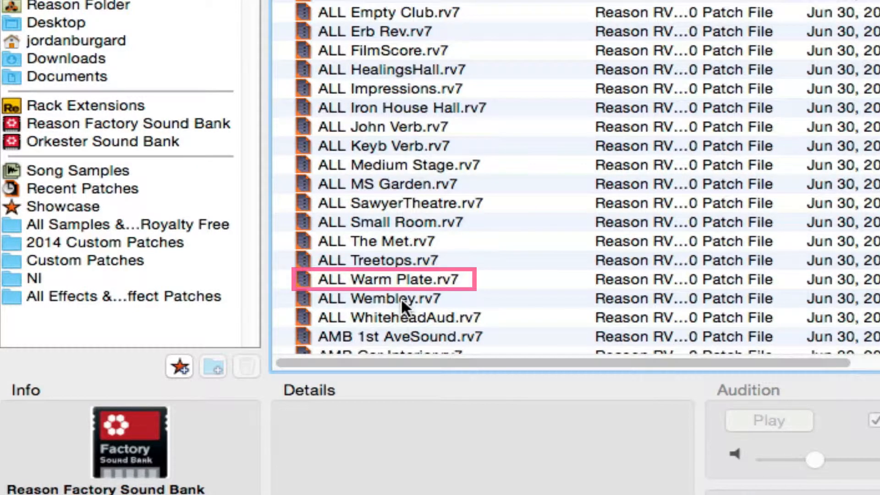
click(407, 275)
key(Return)
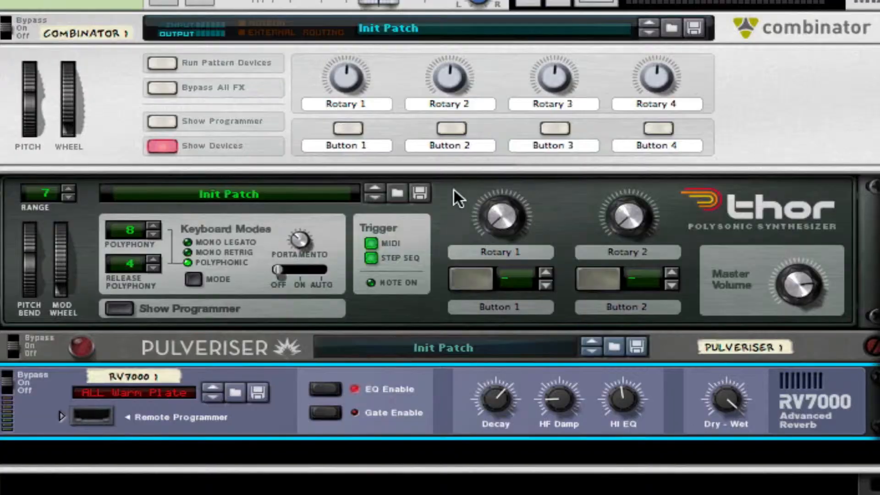
Lower the RV7000's dry/wet balance and decay, and collapse the device.
drag(725, 407, 725, 439)
drag(513, 402, 513, 427)
click(5, 385)
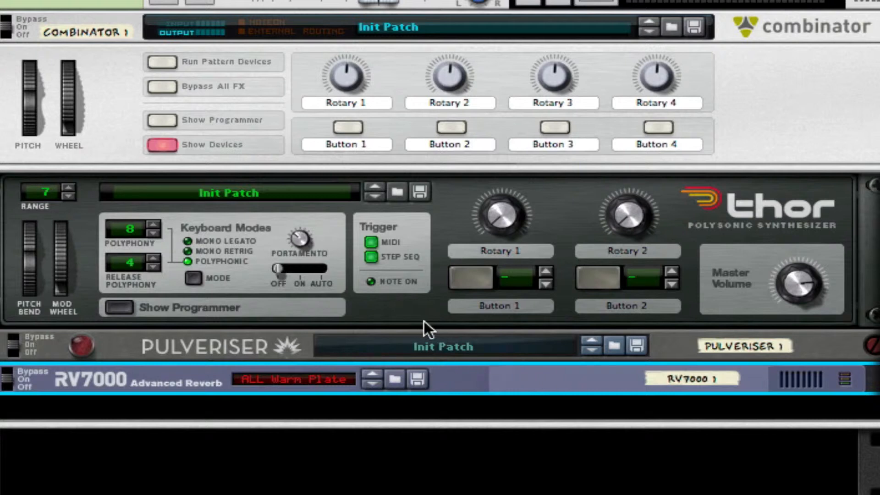
Add a DDL-1 Digital Delay Line below the RV7000 reverb.
right_click(515, 377)
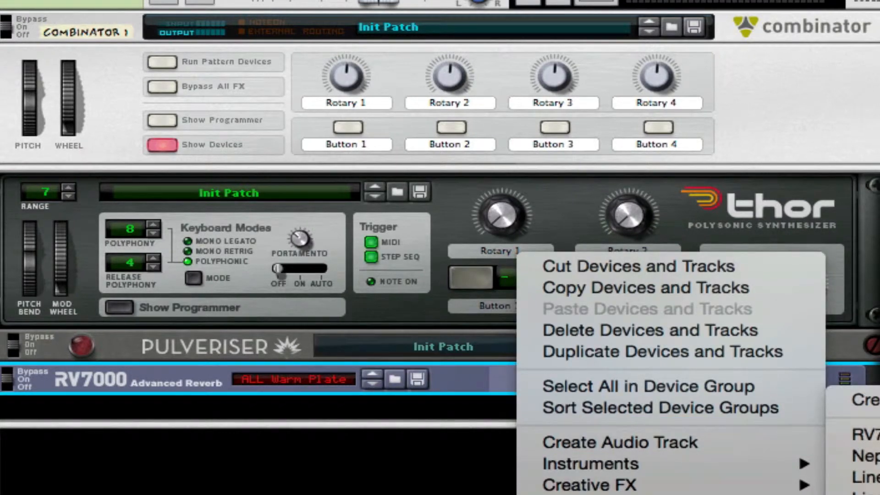
click(862, 476)
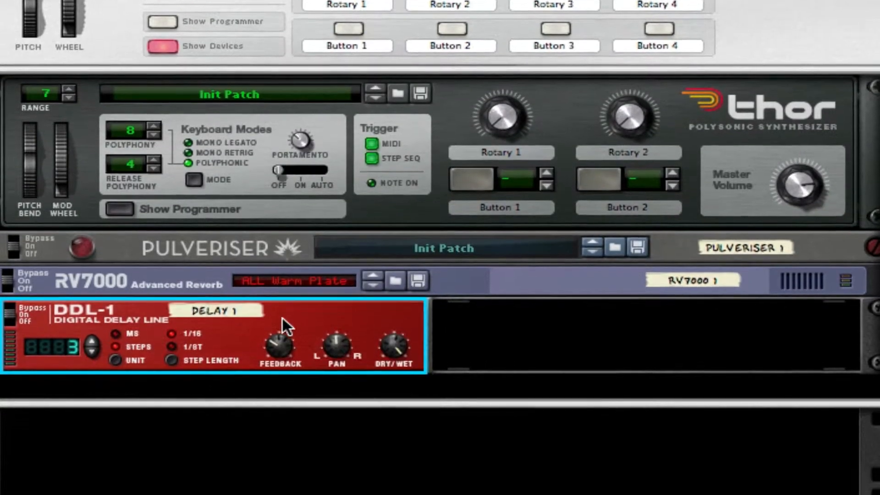
Add The Echo effect below the DDL-1 delay.
right_click(282, 318)
mouse_move(564, 477)
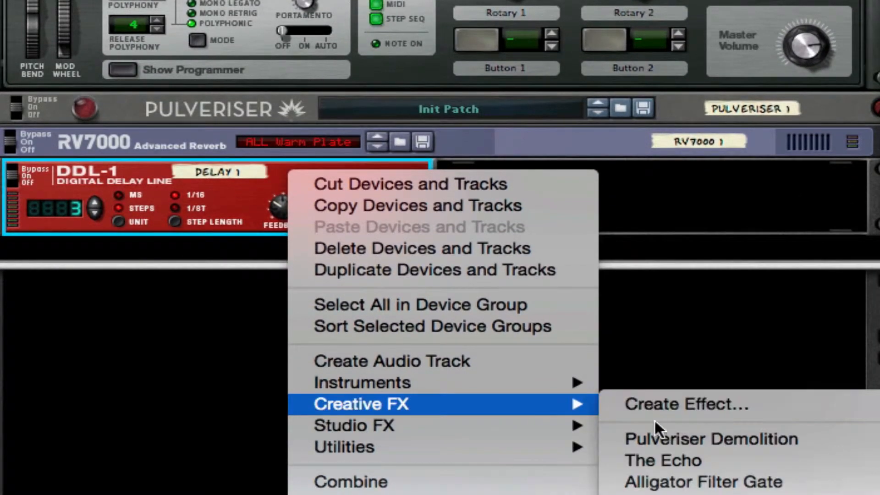
click(657, 456)
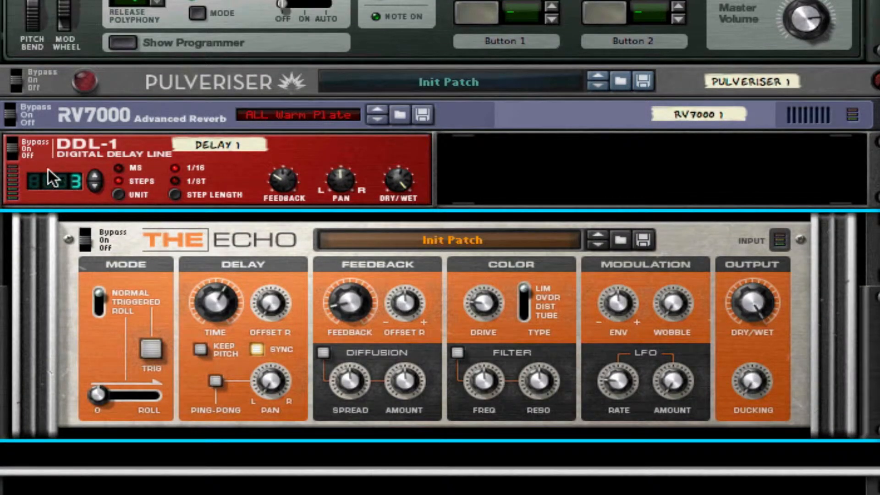
Switch the DDL-1's unit to milliseconds and set its delay time to 70 ms.
click(119, 169)
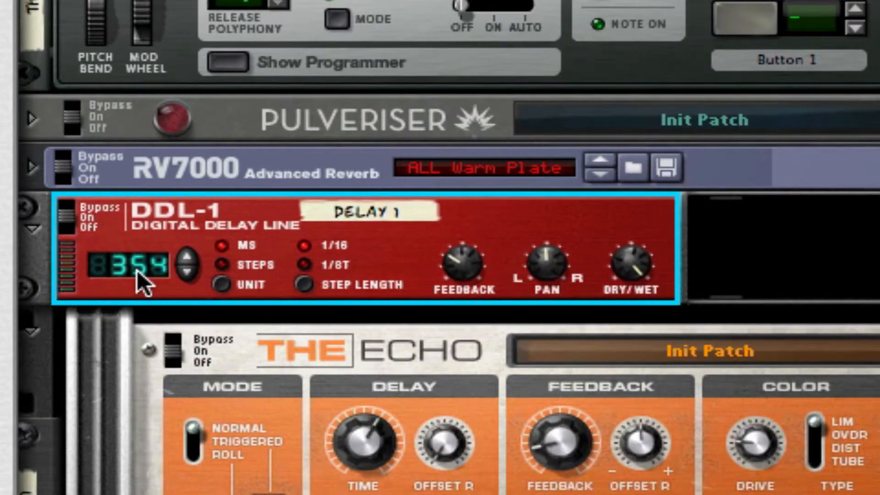
drag(61, 185, 57, 232)
drag(132, 341, 131, 350)
drag(197, 262, 194, 262)
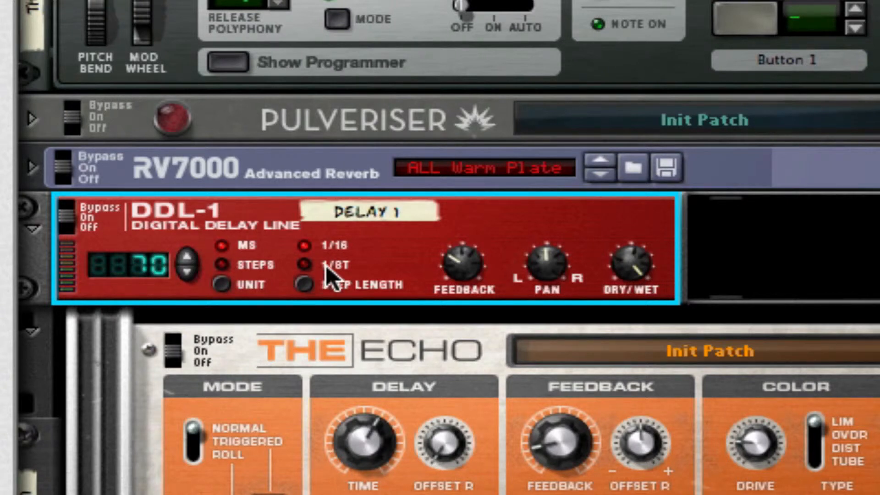
Lower the DDL-1's feedback to below 22 and reduce its dry/wet balance.
drag(460, 261, 460, 324)
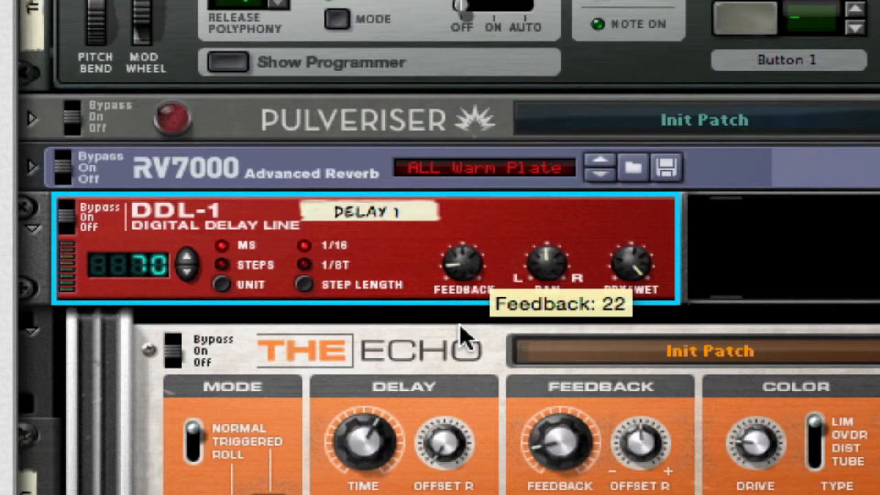
drag(642, 267, 631, 314)
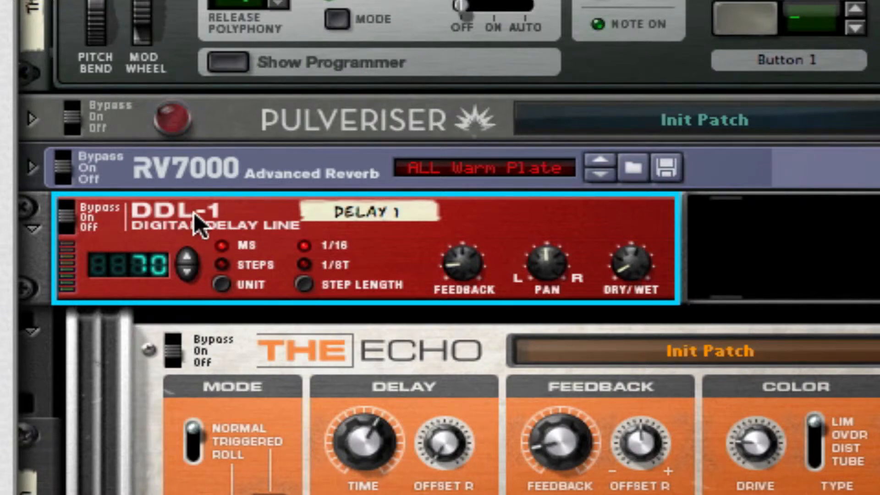
mouse_move(537, 260)
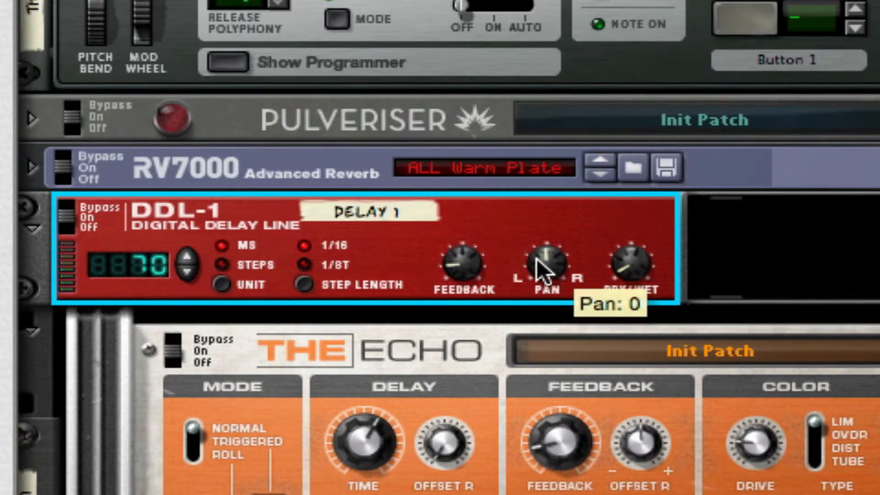
drag(455, 275, 455, 319)
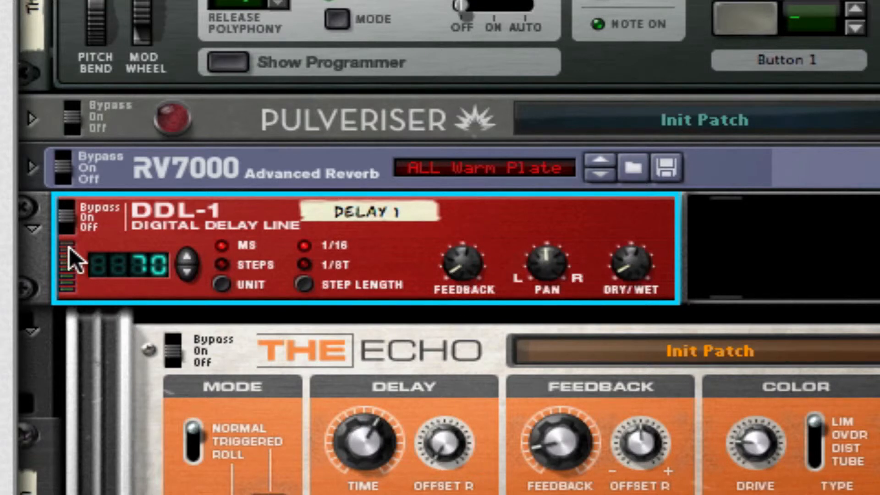
Bypass the DDL-1 delay and delete it from the effects chain.
click(69, 215)
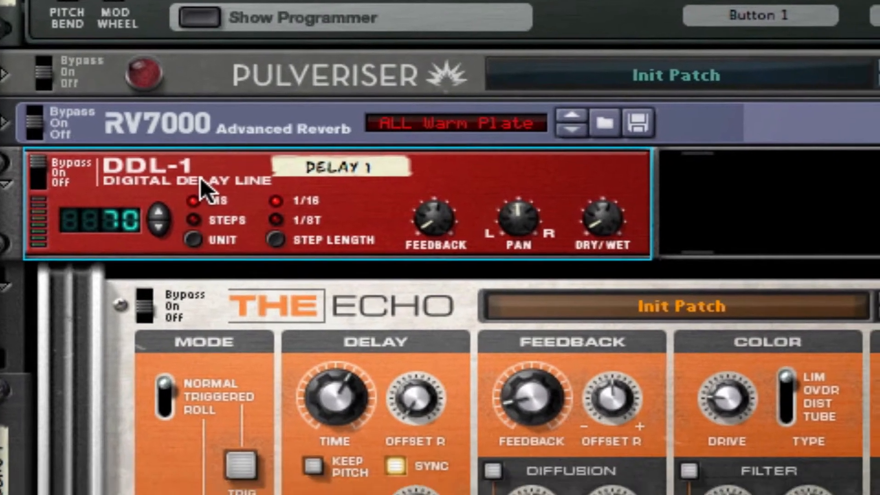
key(Delete)
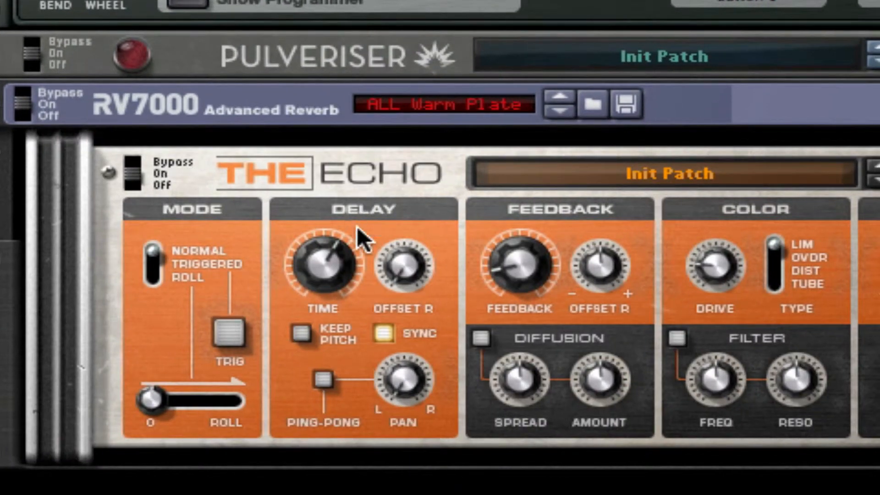
Shorten The Echo's delay time, enable Keep Pitch, disable Sync, adjust the right-channel time offset and collapse the device.
drag(339, 277, 340, 316)
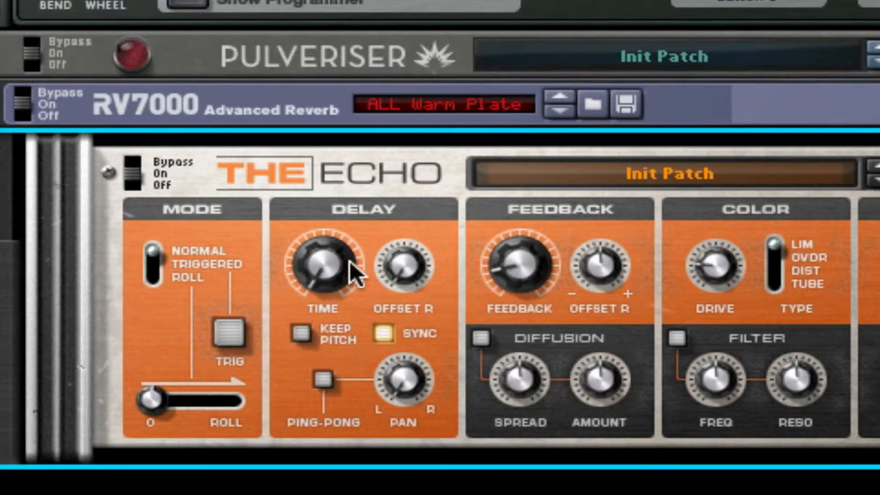
click(301, 333)
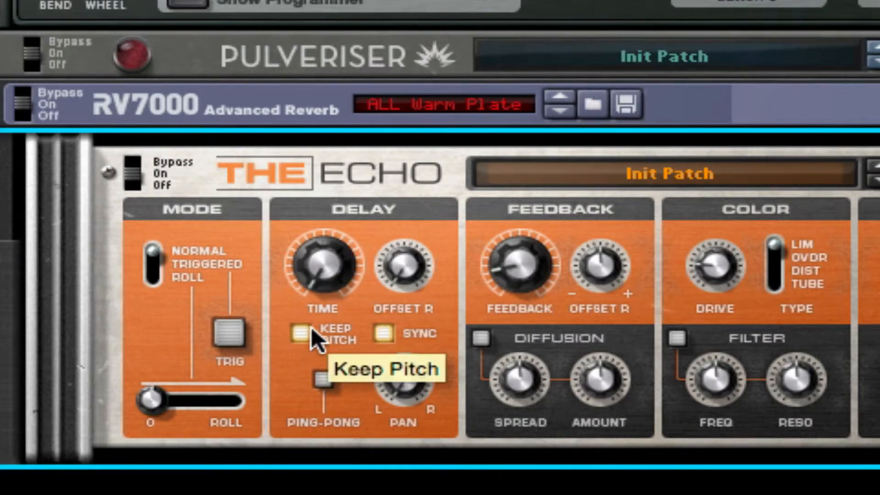
click(383, 334)
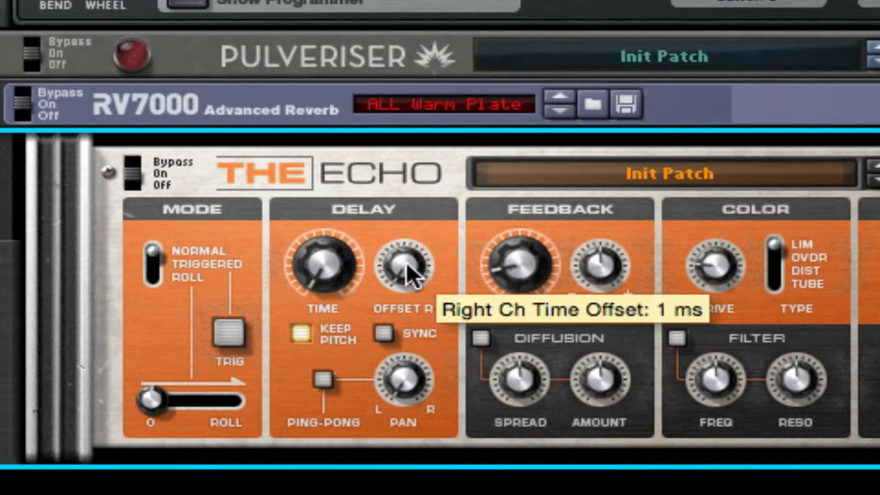
drag(406, 263, 406, 257)
click(4, 174)
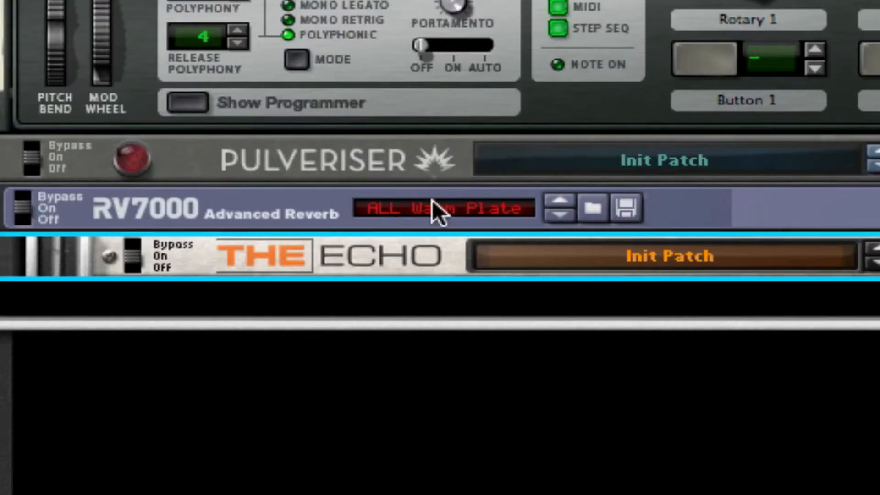
Insert a UN-16 Unison between the RV7000 and The Echo, and lower its detune and dry/wet balance.
click(874, 214)
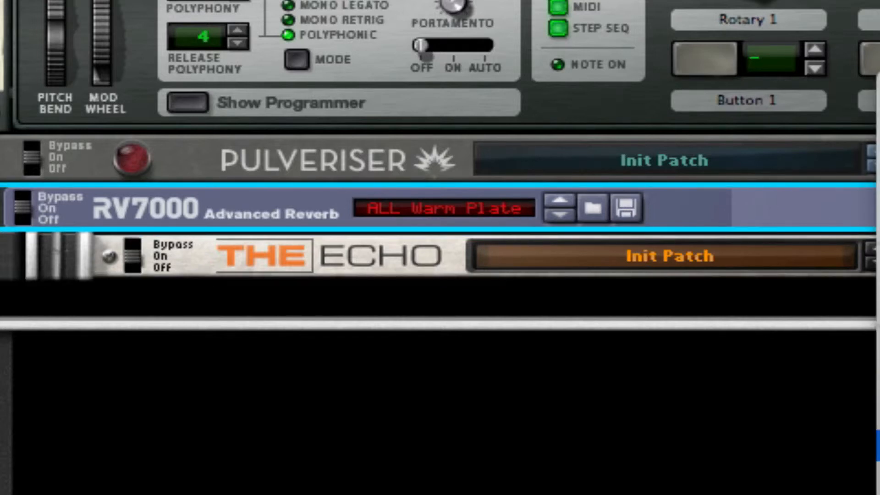
click(878, 445)
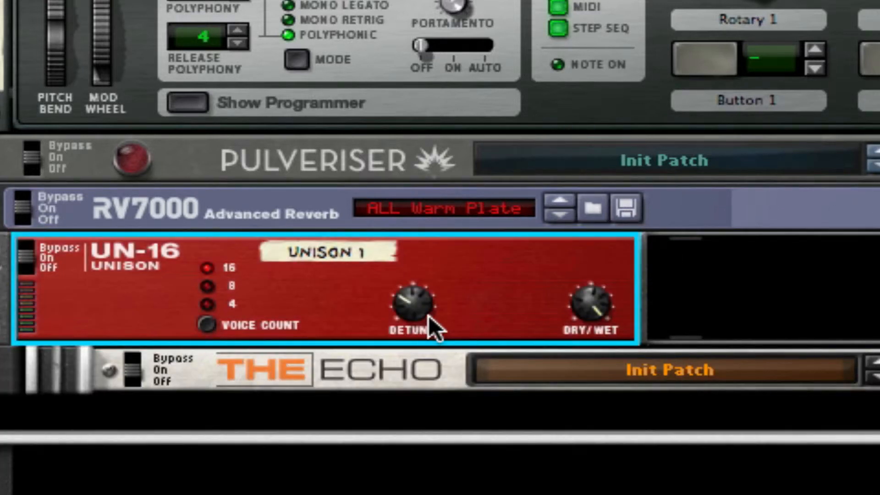
drag(428, 315, 430, 400)
drag(603, 295, 603, 378)
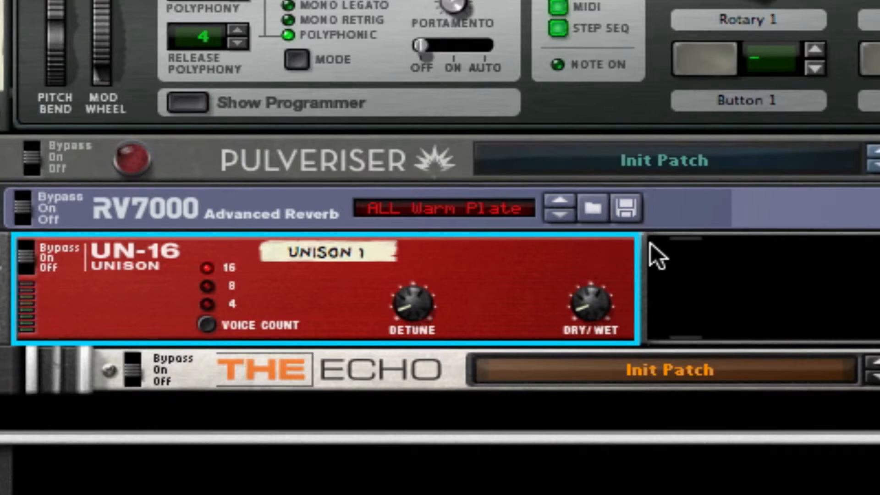
Add a Scream 4 distortion below The Echo.
click(682, 383)
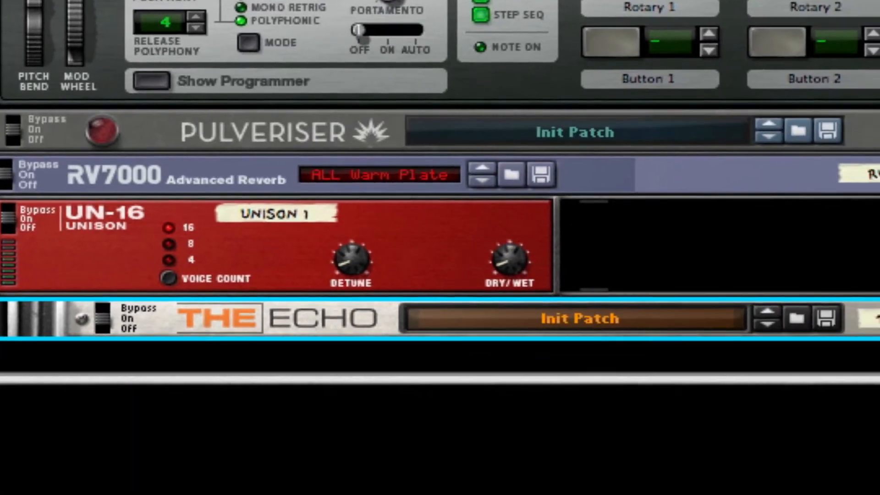
right_click(780, 285)
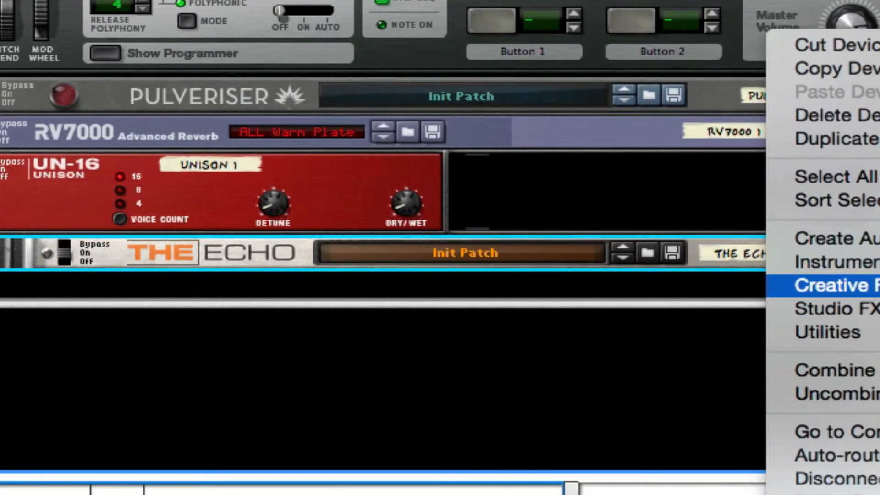
click(380, 160)
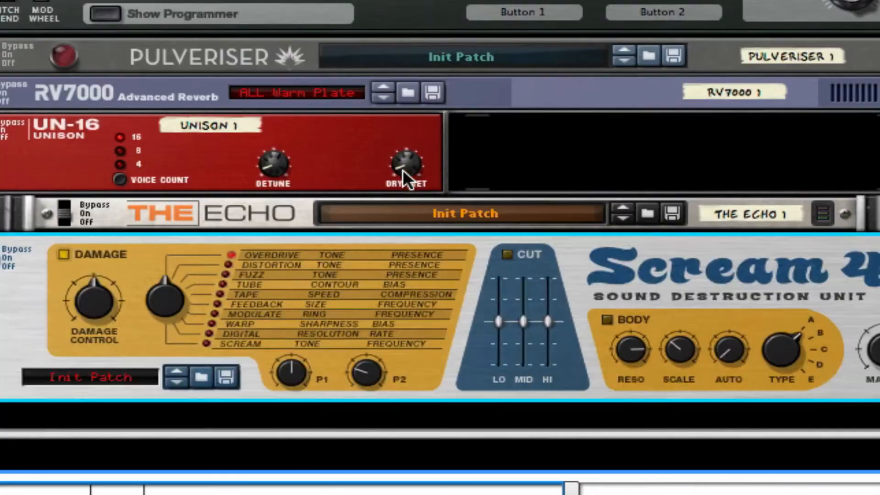
Set Scream 4's damage type to Tape, raise P1 to maximum and P2 past the middle, and collapse the device.
scroll(399, 175, down, 1)
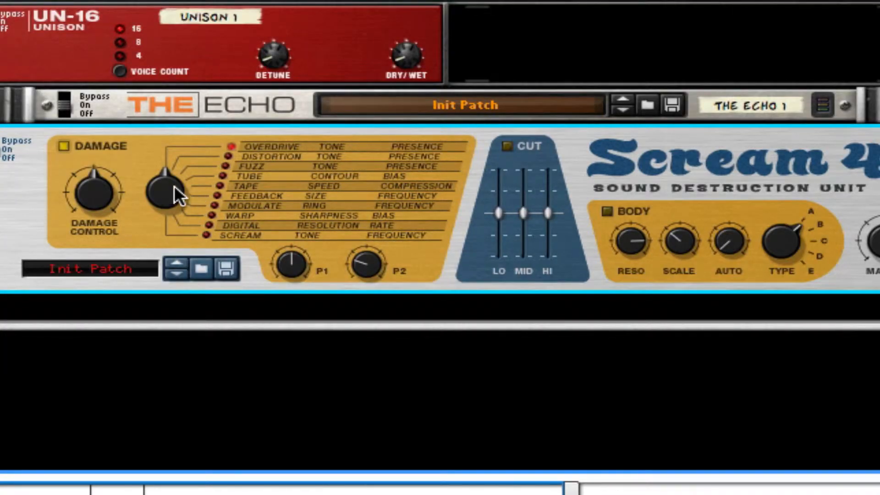
drag(174, 186, 179, 37)
drag(300, 268, 300, 220)
drag(362, 259, 379, 149)
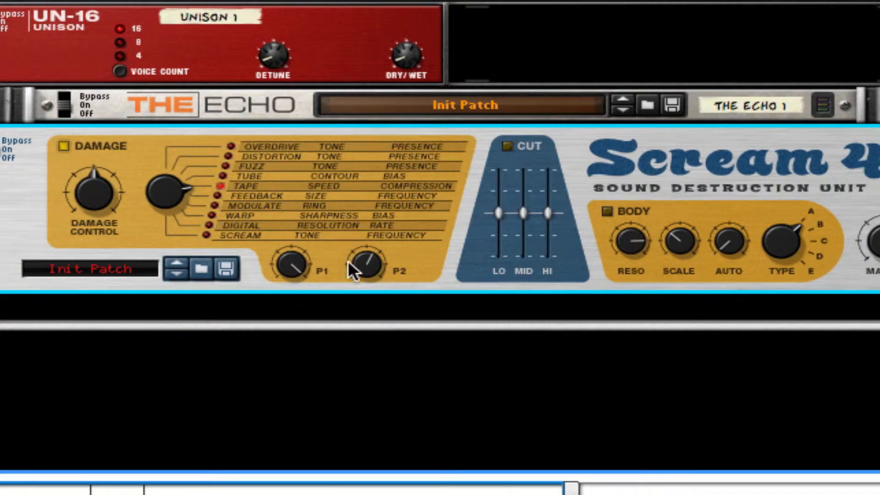
click(2, 130)
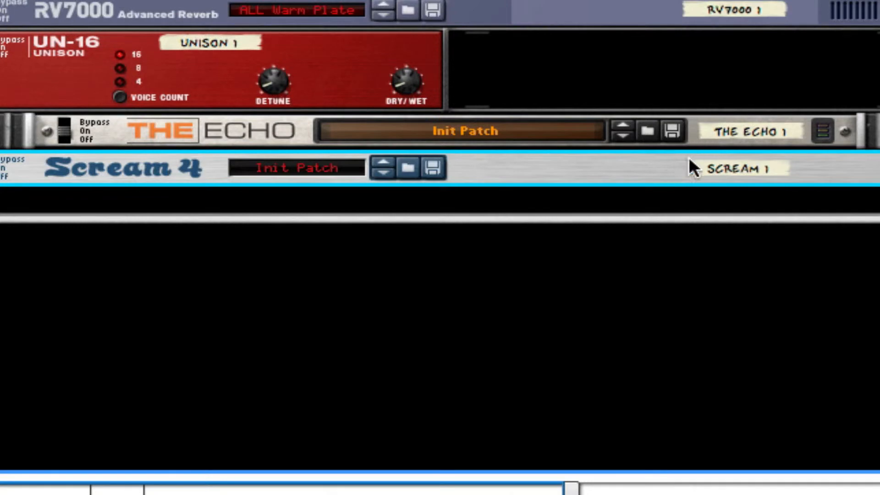
Add an MClass Equalizer below the Scream 4.
right_click(655, 160)
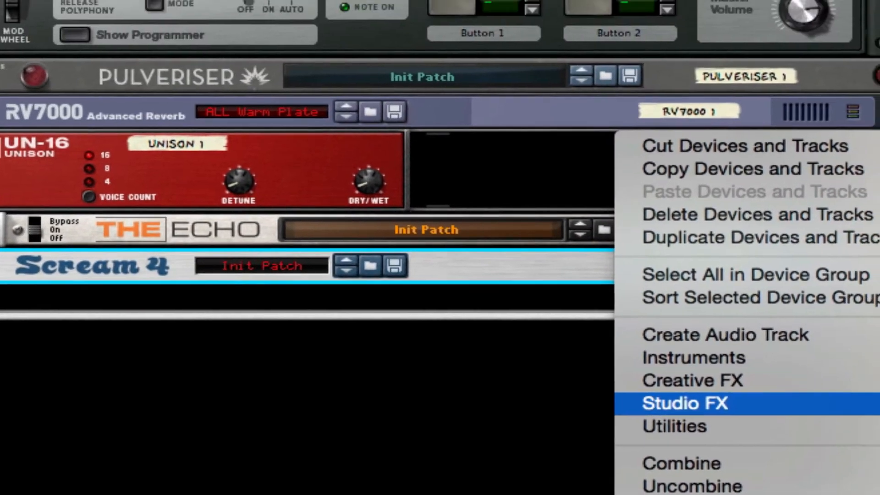
click(877, 308)
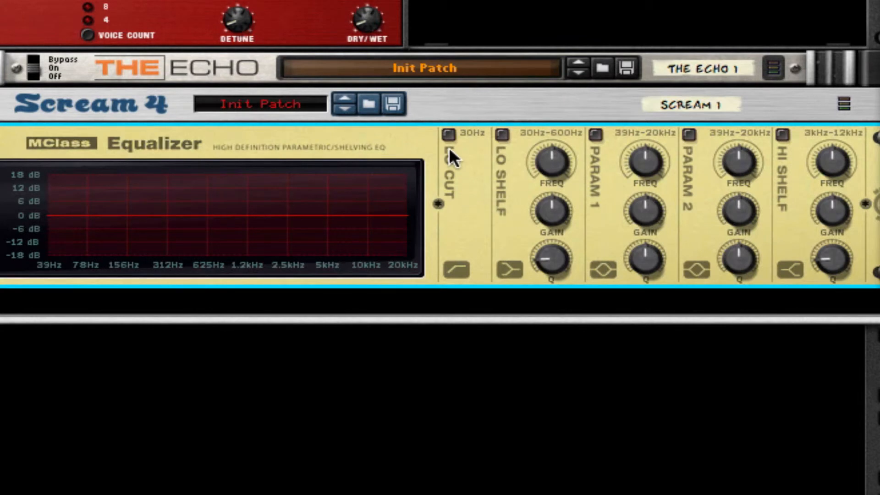
mouse_move(557, 150)
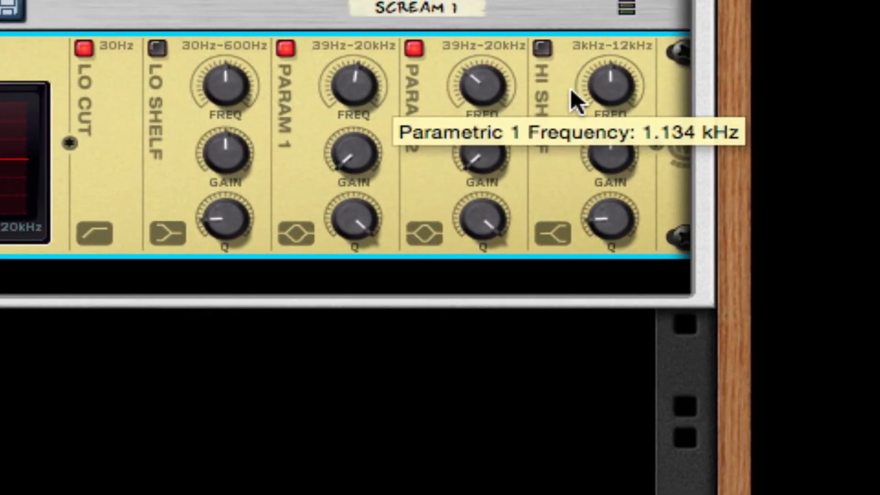
Add an MClass Maximizer below the MClass Equalizer.
mouse_move(496, 86)
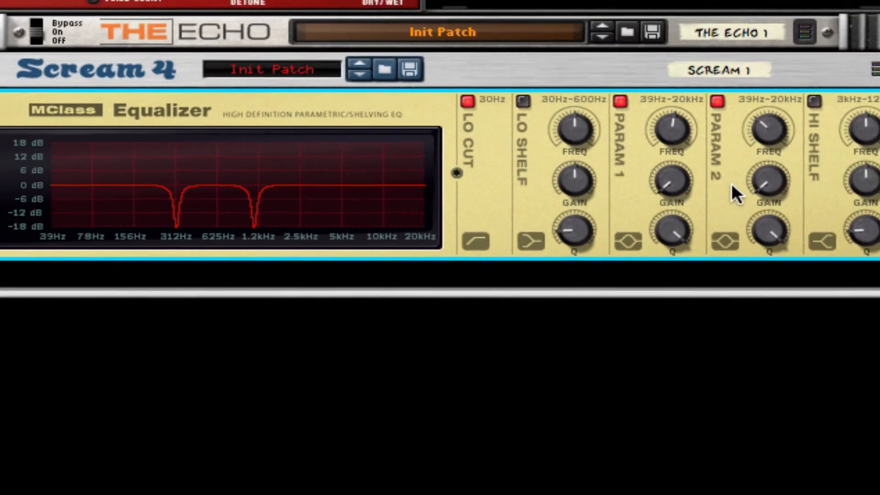
right_click(436, 158)
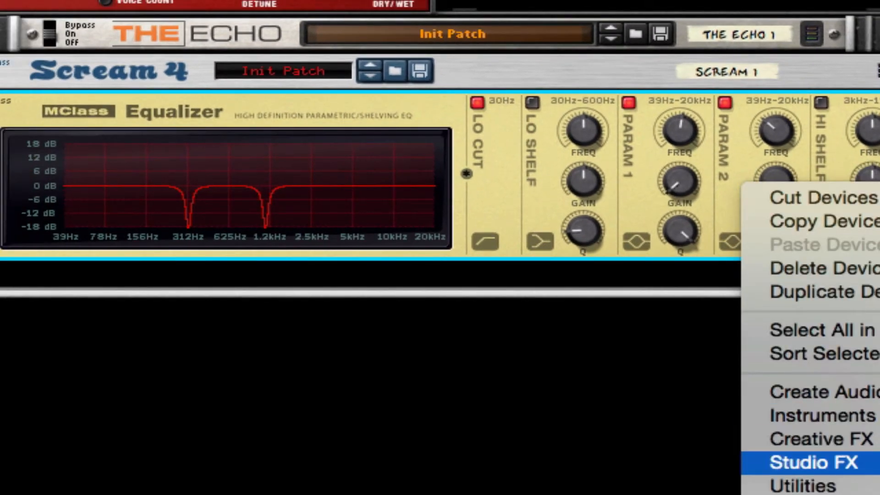
click(879, 463)
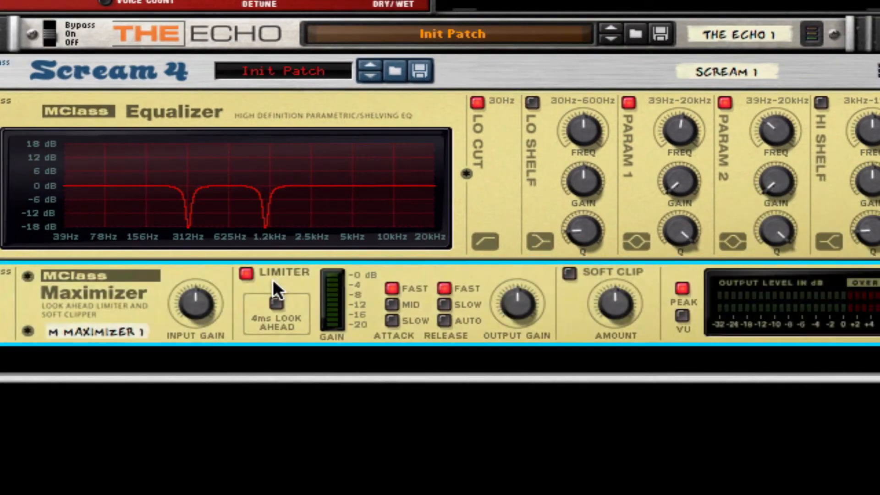
Configure the Maximizer with the limiter off, release on Auto, and soft clip enabled with its amount raised to maximum.
click(246, 272)
click(444, 319)
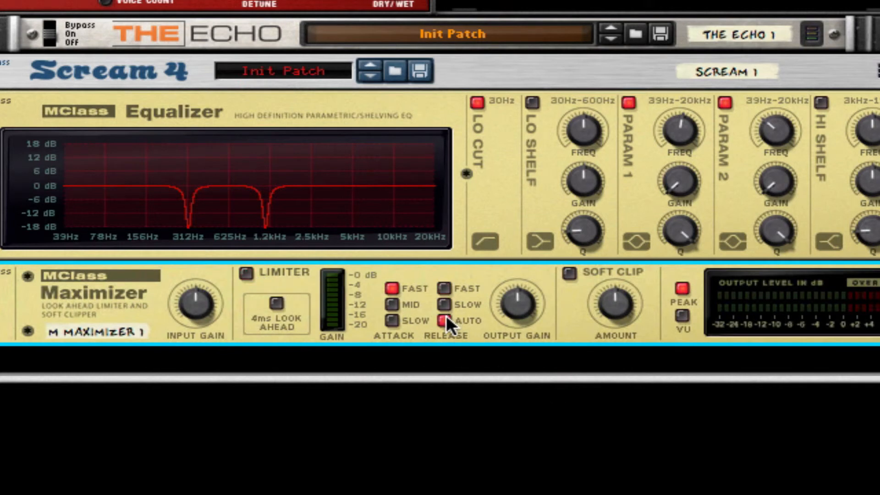
click(569, 274)
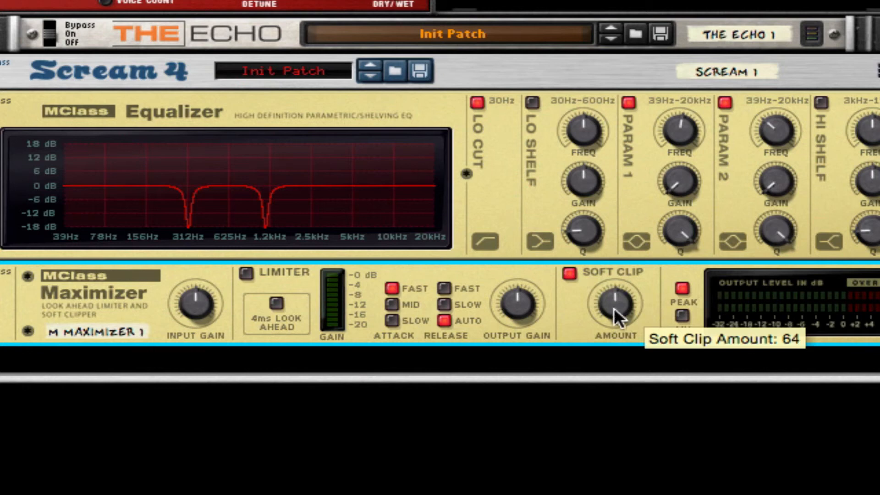
drag(614, 307, 614, 279)
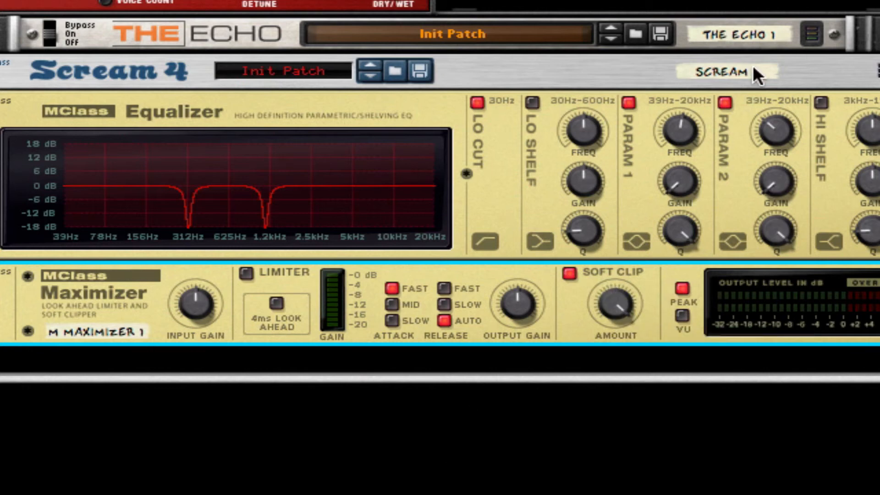
scroll(741, 67, up, 4)
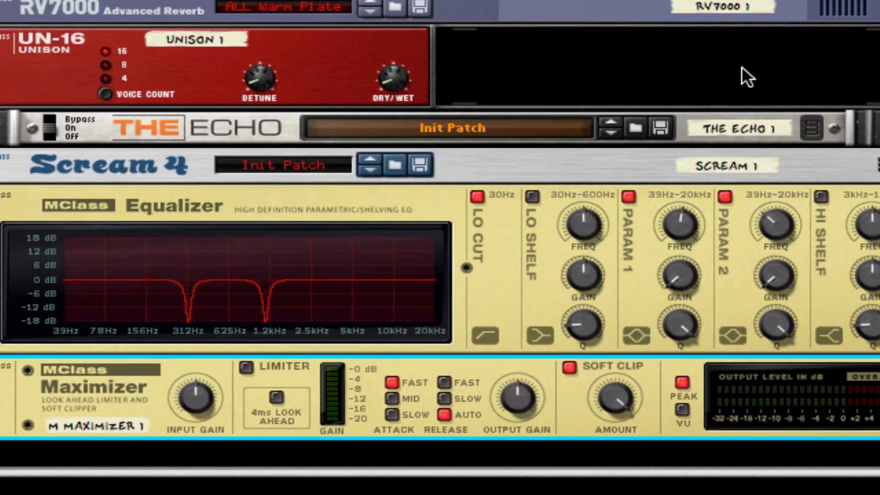
scroll(678, 99, up, 5)
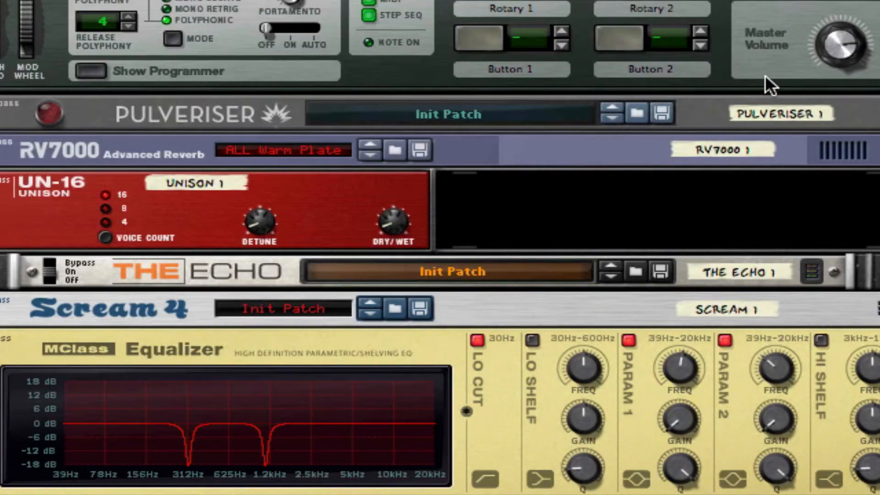
scroll(741, 75, down, 8)
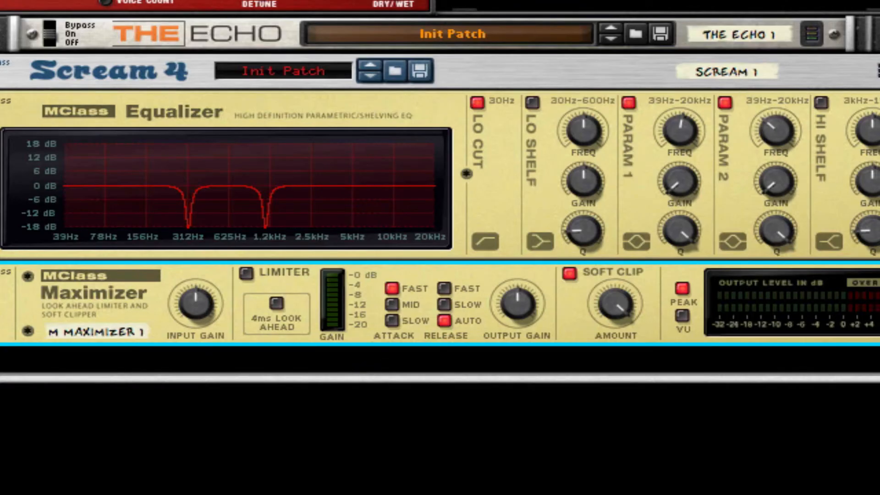